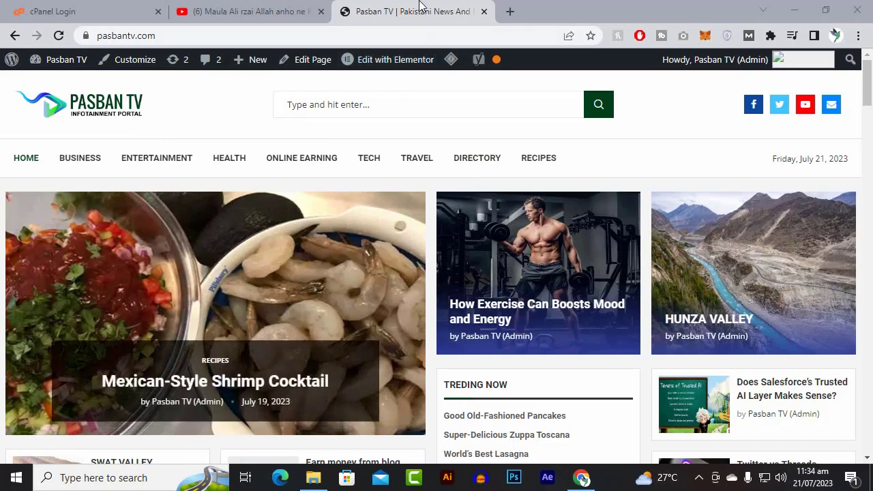
Open the ThemeForest marketplace website in a new browser tab.
click(508, 12)
text(t)
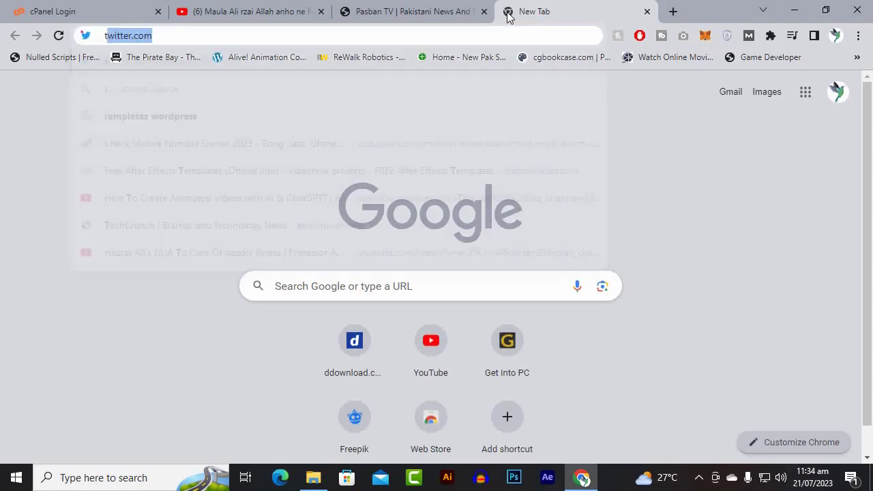
text(heeme)
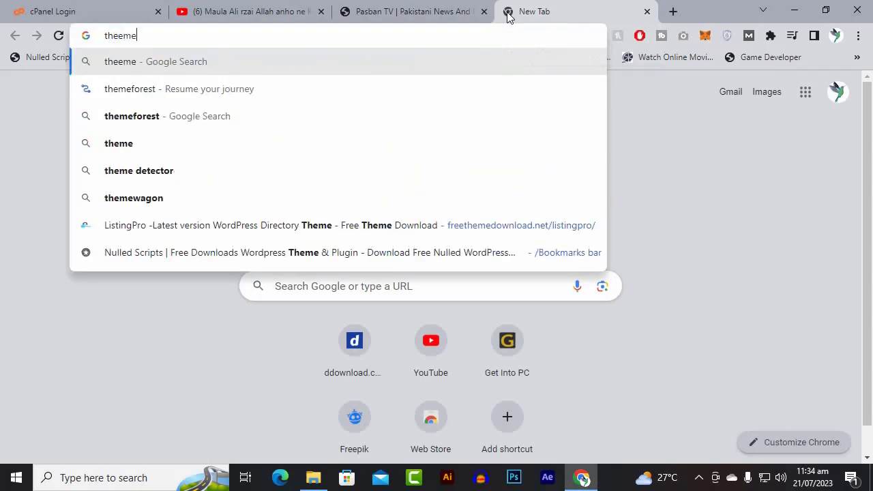
key(Down)
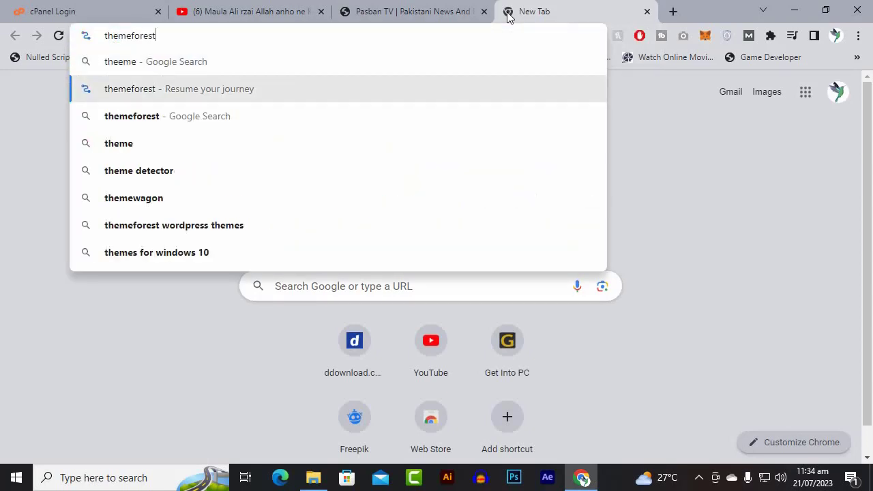
key(Down)
key(Return)
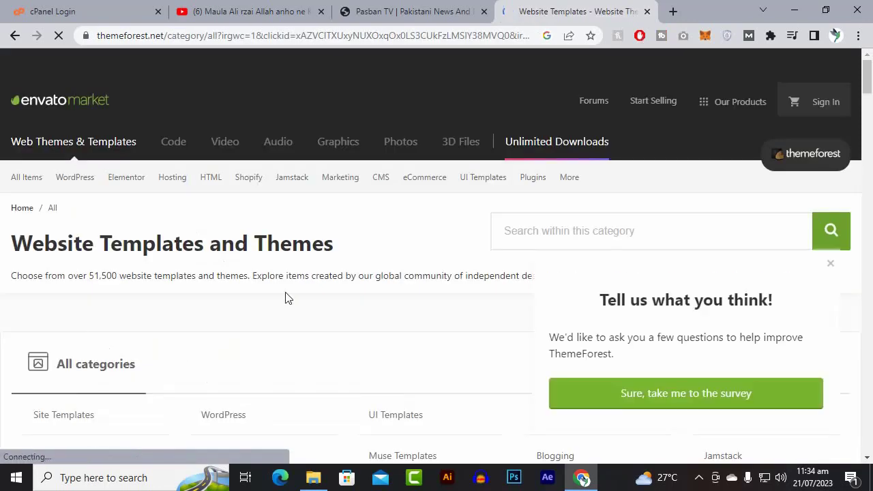
Search the website templates and themes category for "listing wordpress theme".
scroll(287, 297, down, 7)
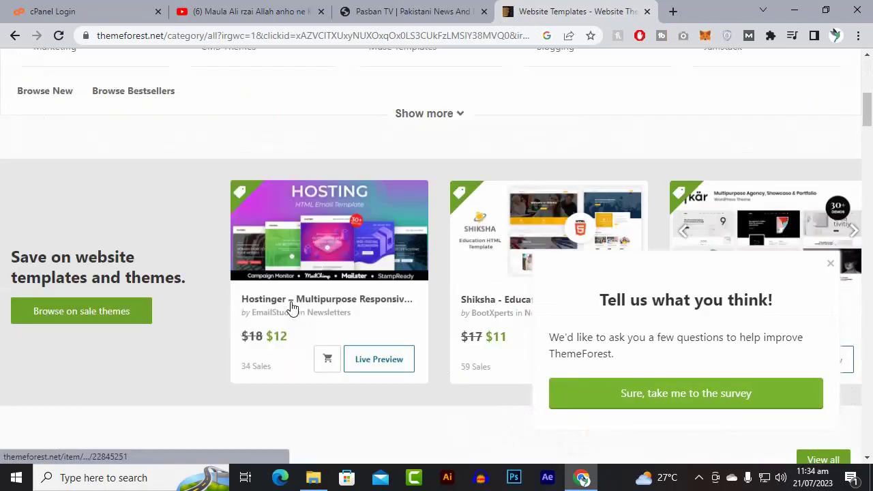
scroll(292, 308, up, 7)
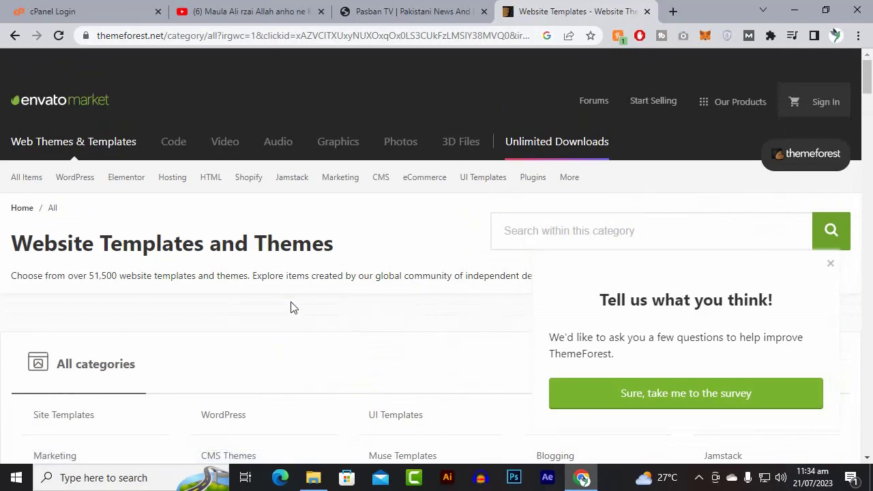
click(566, 231)
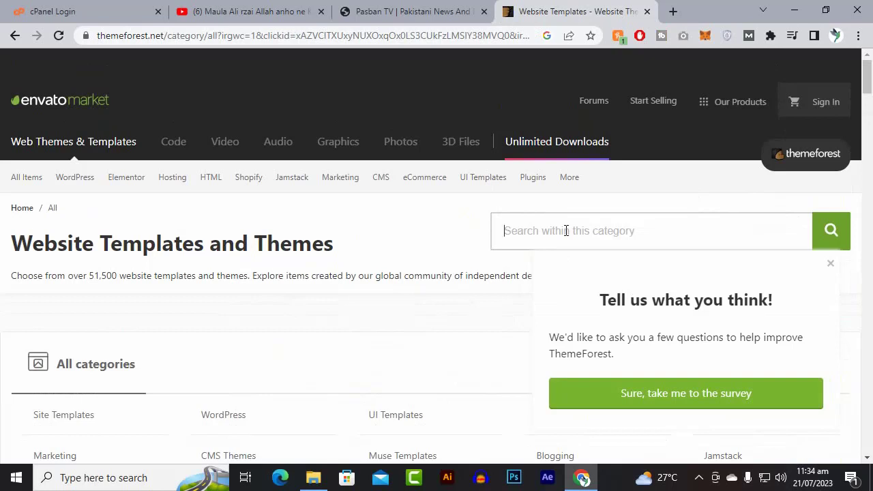
text(listing)
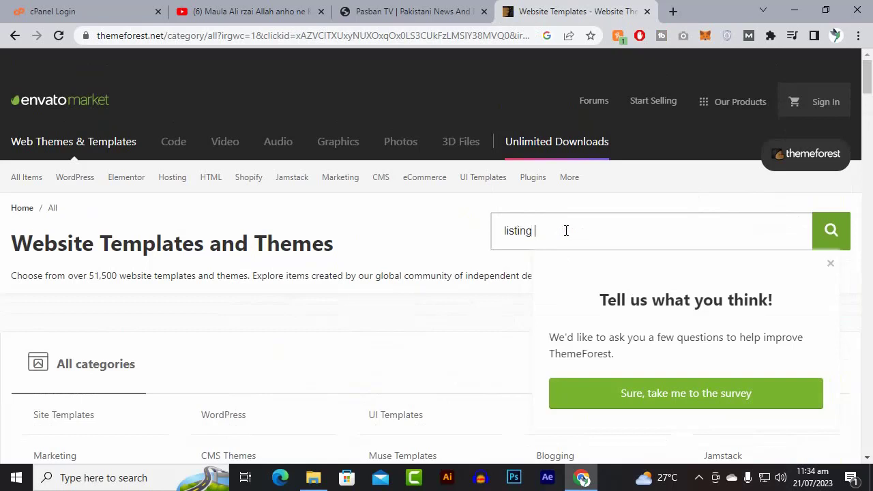
text( word)
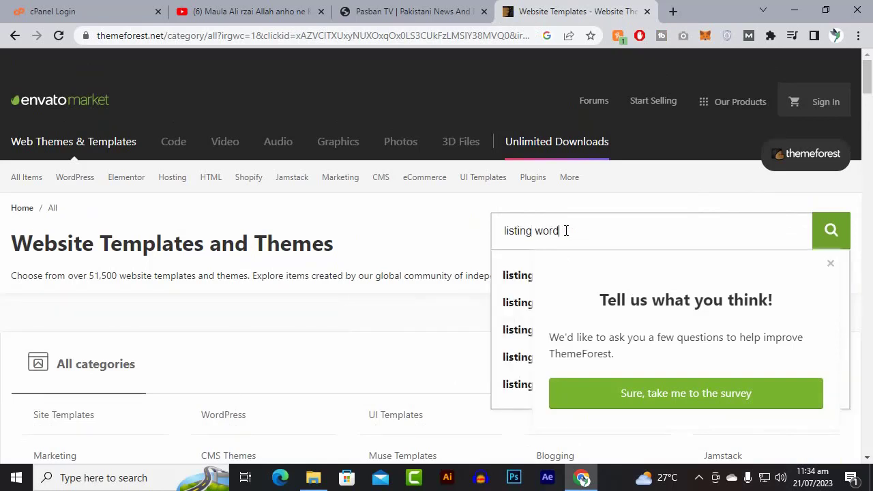
text(press thems)
text(eme)
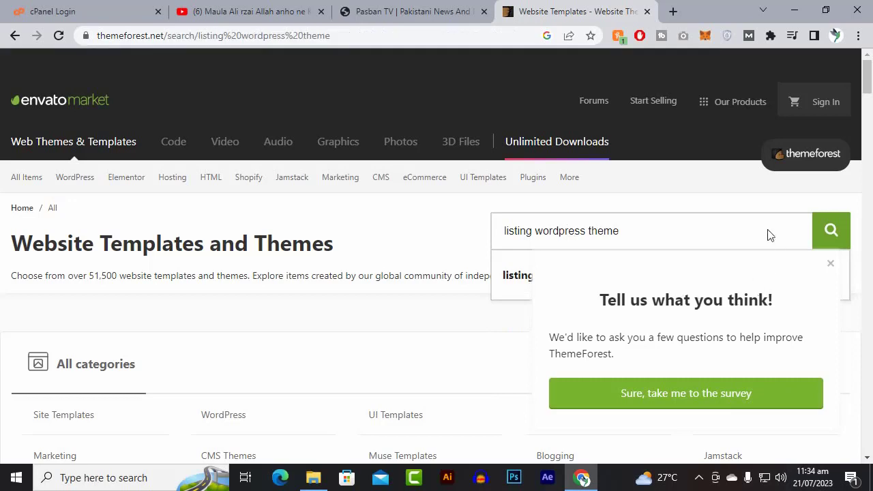
Browse the listing WordPress theme results, examining their features, ratings and prices.
scroll(560, 303, down, 1)
scroll(558, 300, down, 3)
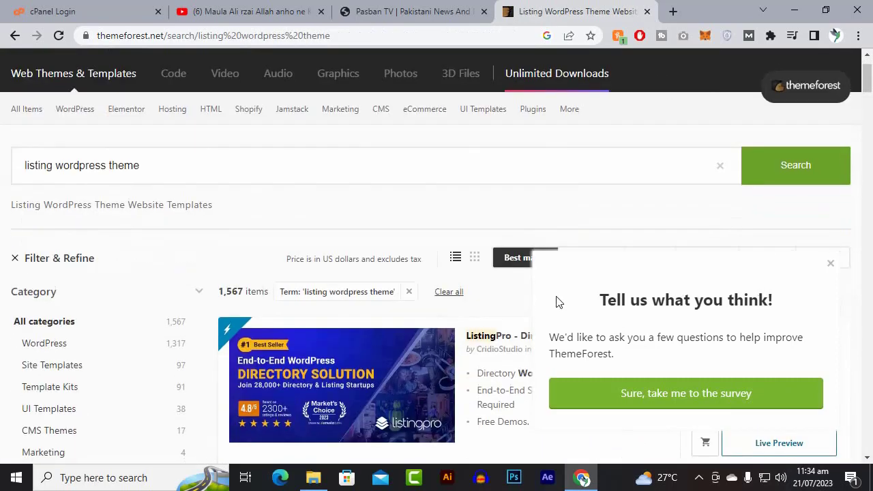
scroll(441, 281, down, 1)
scroll(441, 282, down, 2)
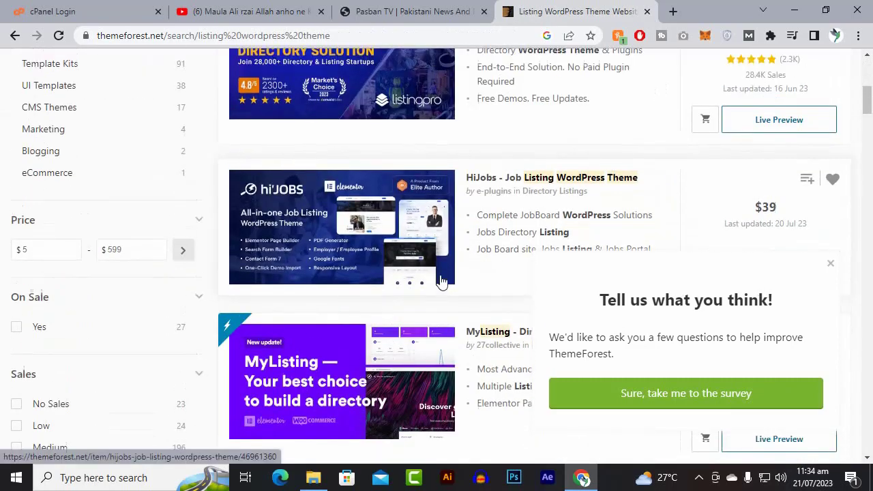
scroll(450, 286, up, 3)
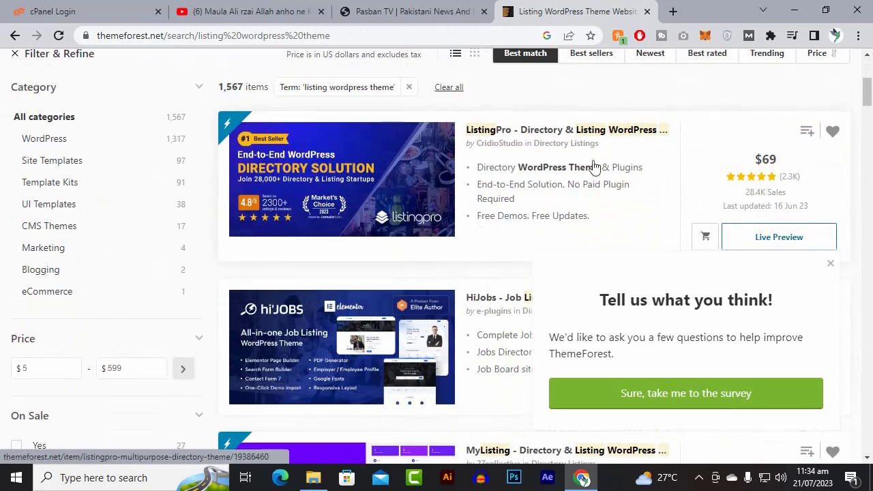
scroll(430, 305, down, 1)
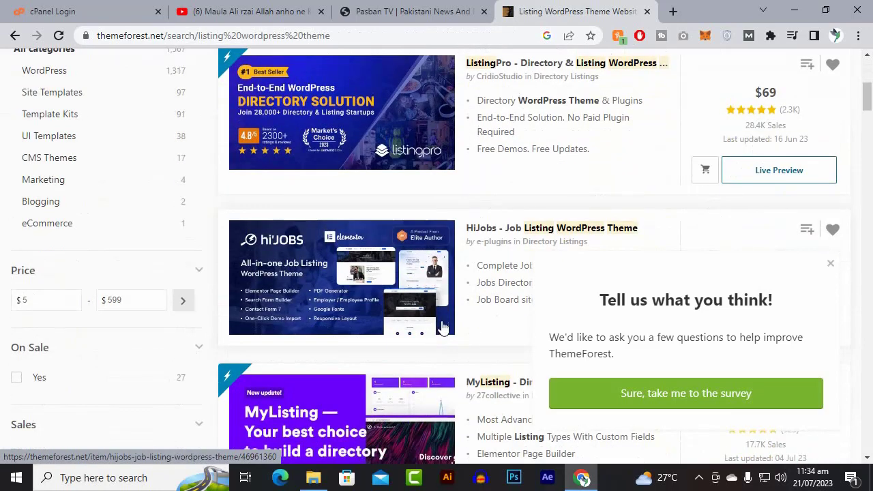
scroll(433, 304, down, 1)
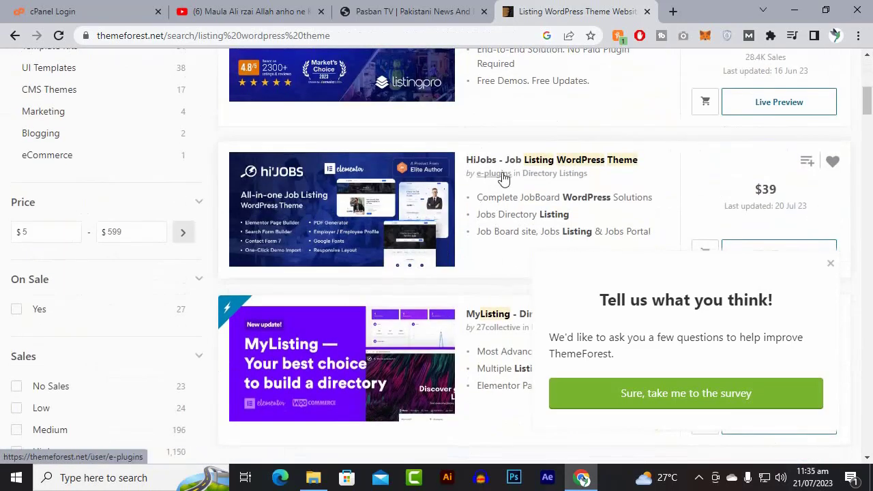
scroll(577, 246, down, 2)
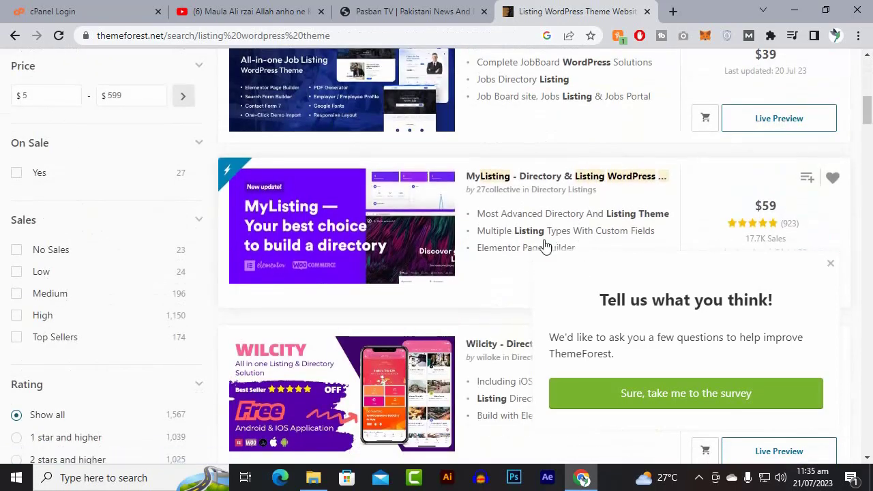
scroll(580, 221, down, 1)
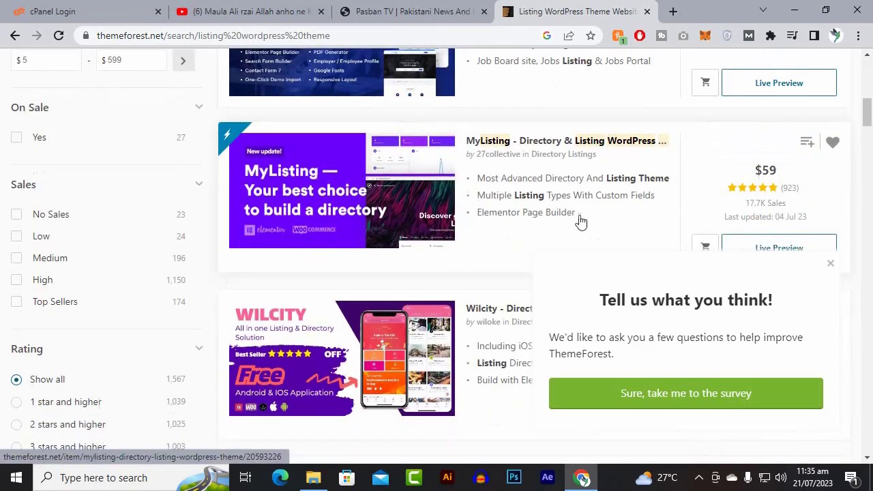
scroll(580, 220, down, 4)
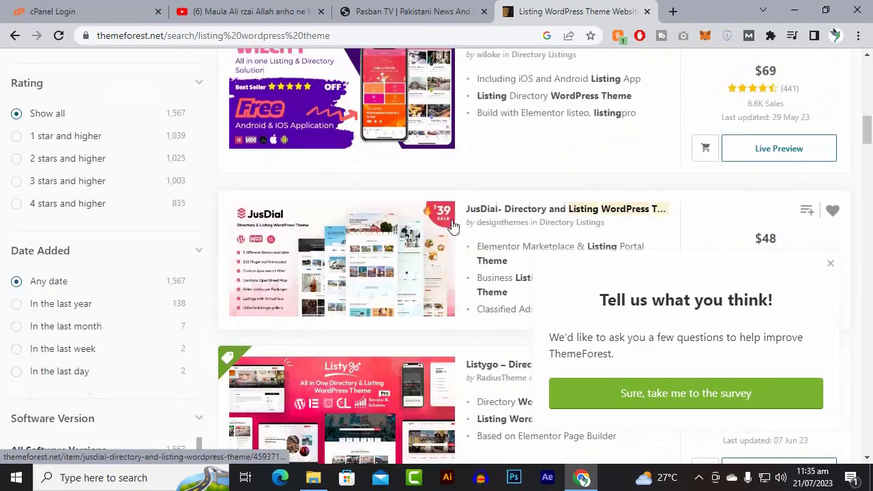
scroll(454, 226, down, 2)
scroll(513, 257, down, 2)
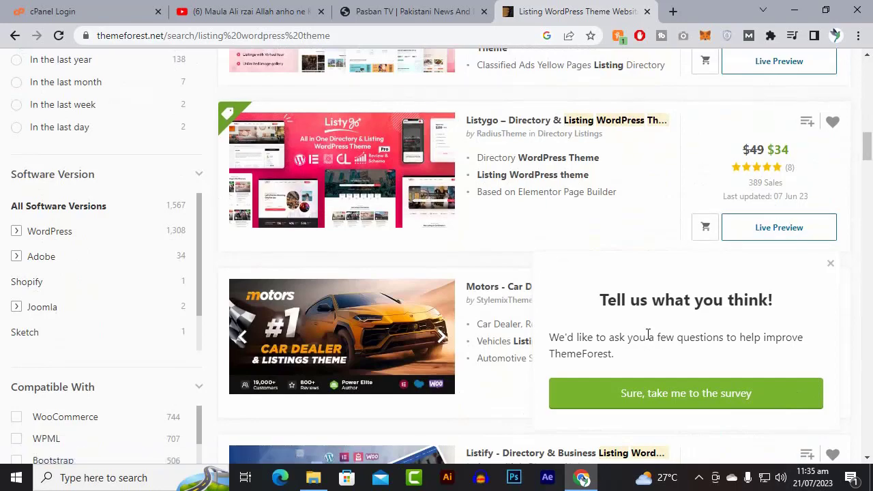
scroll(648, 334, up, 10)
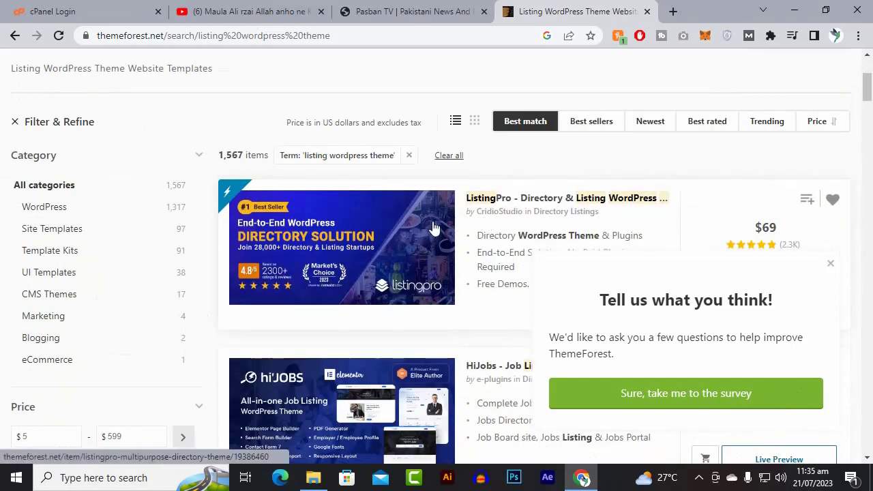
scroll(495, 225, up, 3)
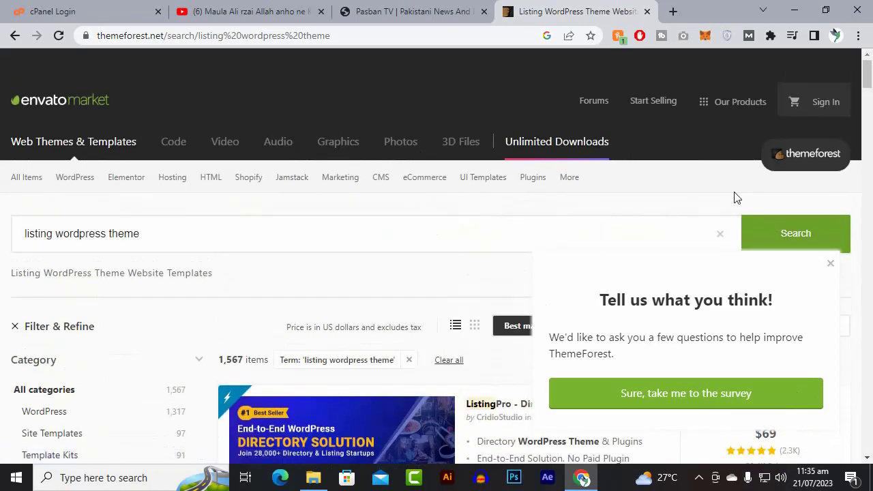
Replace the theme search term with the suggested "agriculture" and run the search.
click(690, 228)
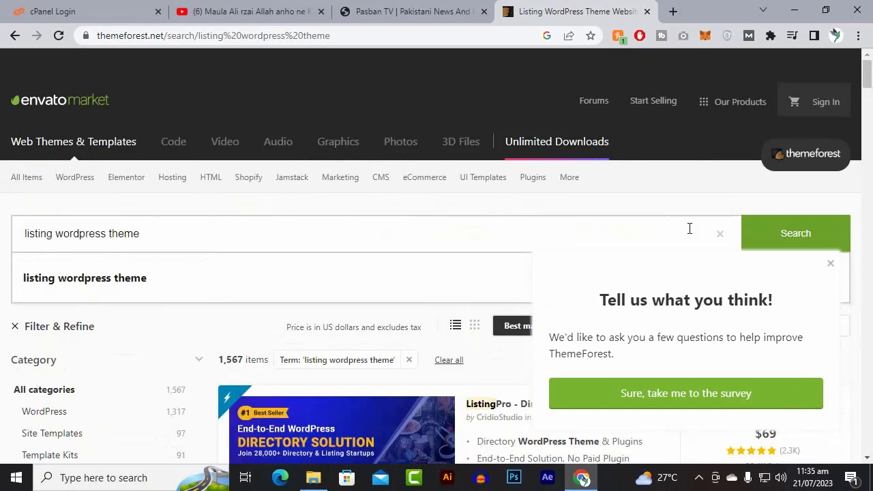
drag(689, 229, 1, 234)
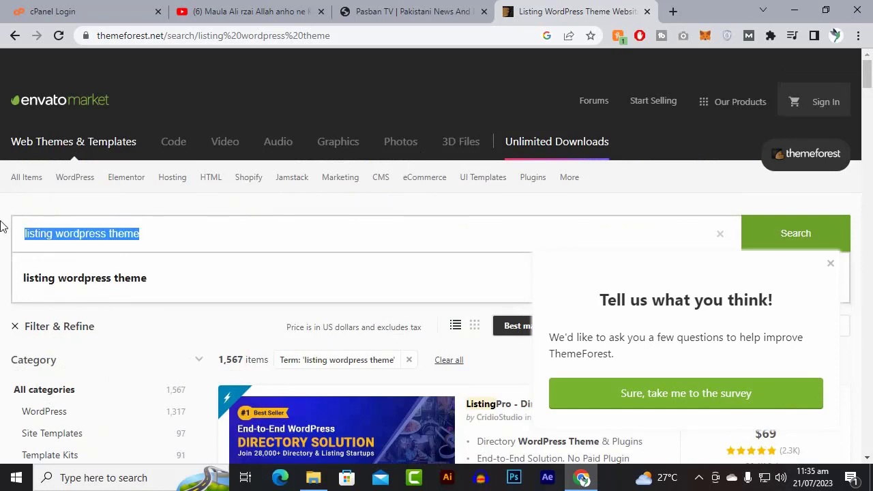
text(agr)
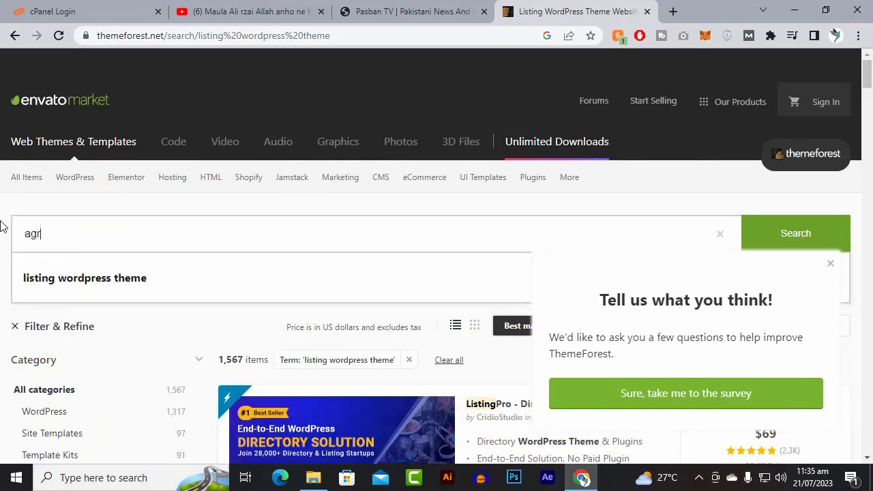
text(i)
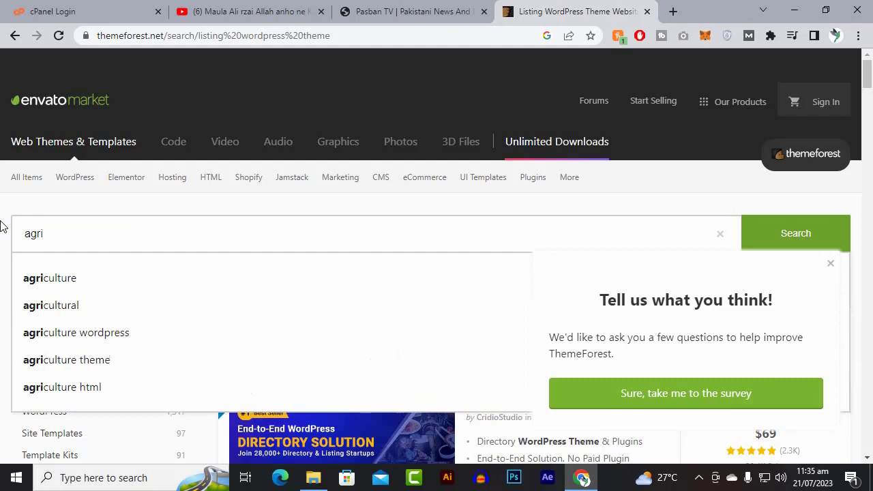
key(Down)
key(Return)
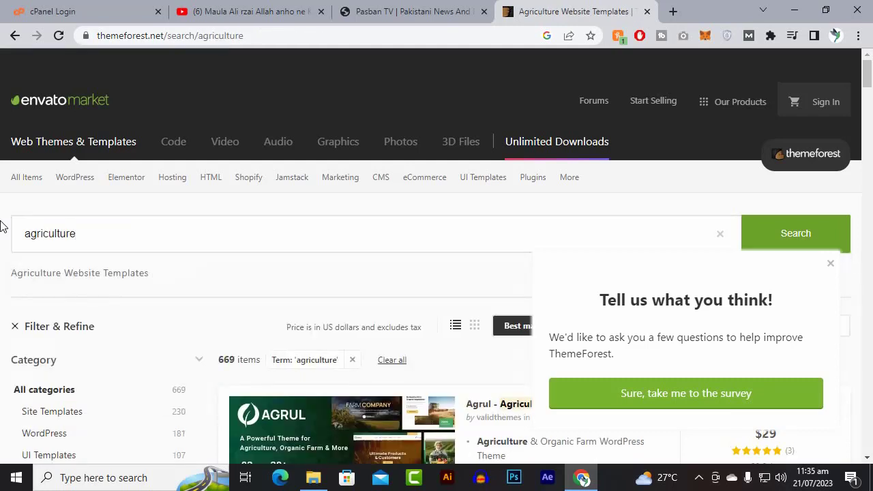
Look through the agriculture theme results, examining the available designs and their prices.
scroll(185, 376, down, 4)
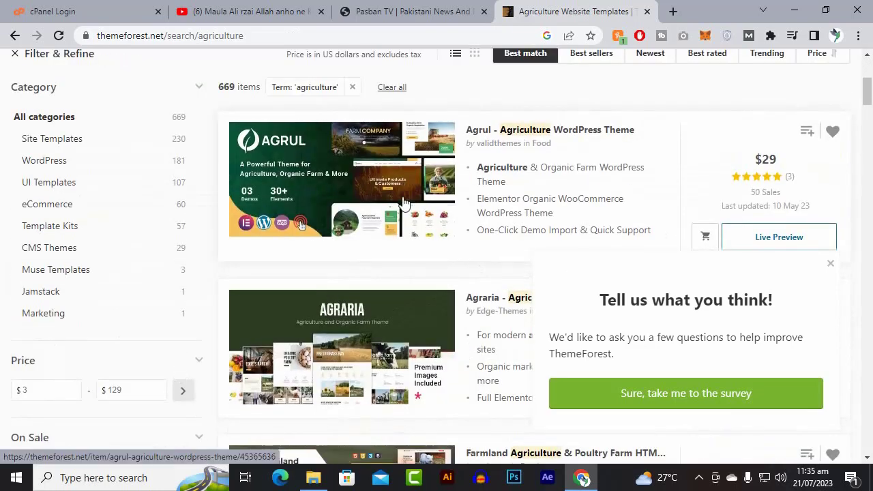
scroll(380, 280, down, 1)
scroll(381, 280, down, 5)
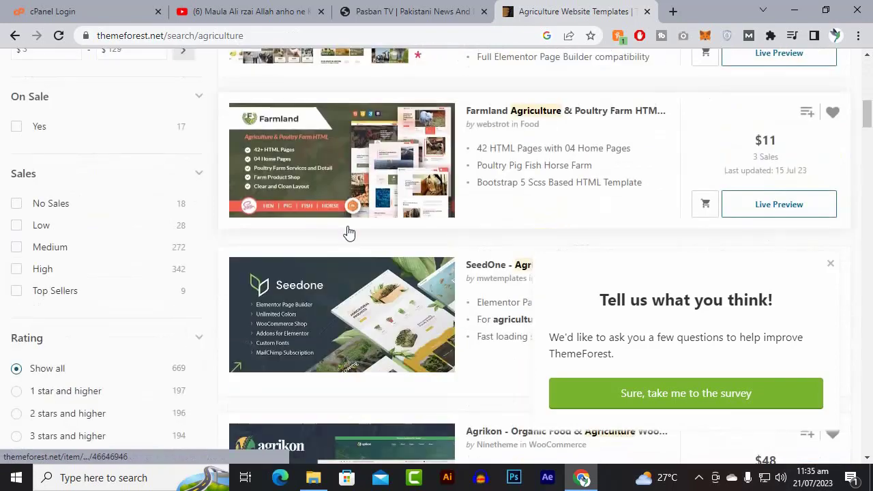
scroll(348, 235, down, 6)
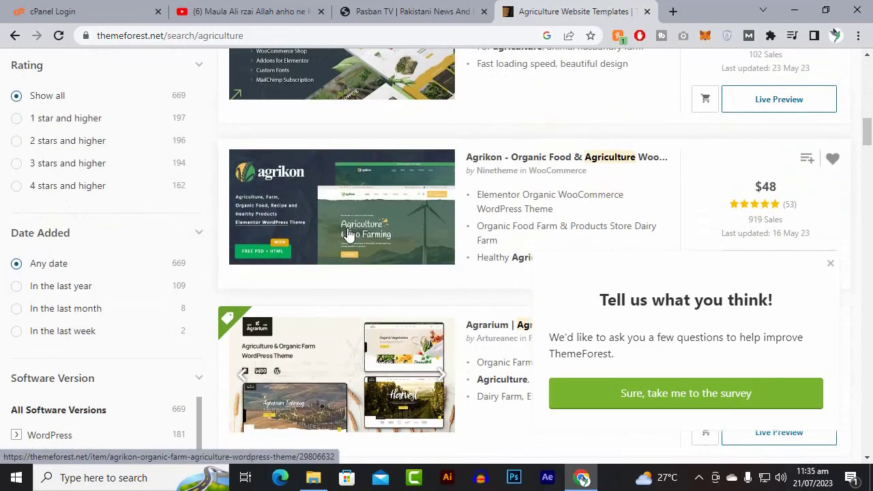
scroll(348, 252, down, 4)
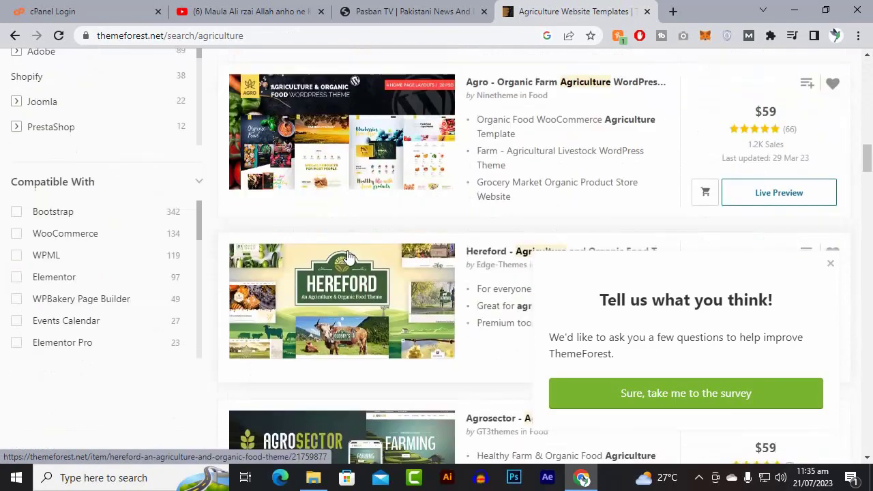
scroll(334, 300, down, 3)
scroll(334, 314, down, 5)
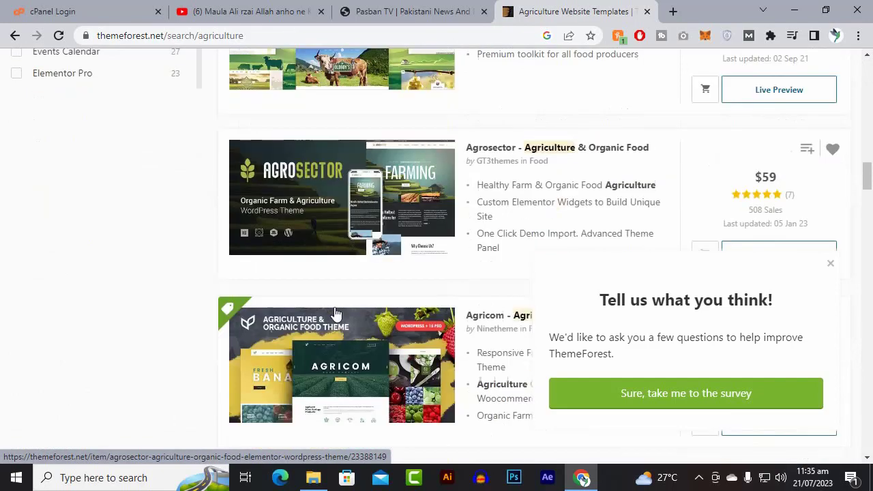
scroll(334, 313, up, 6)
scroll(334, 312, up, 6)
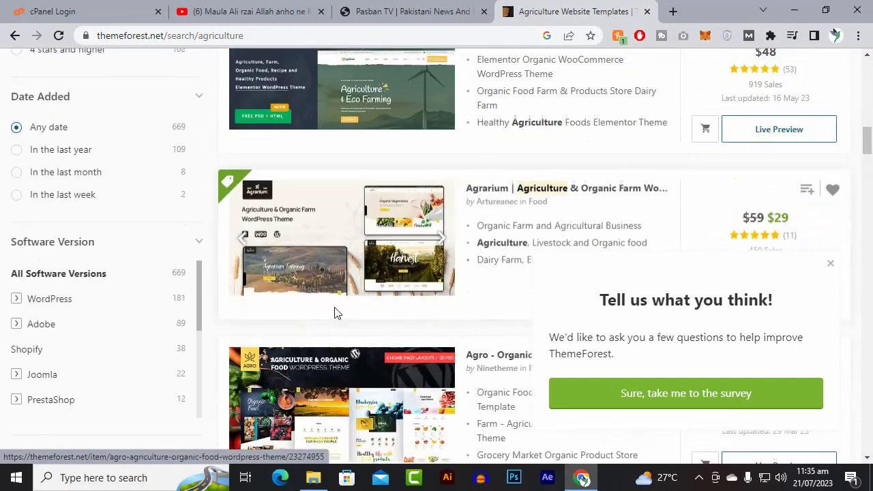
scroll(403, 225, up, 1)
scroll(419, 222, up, 13)
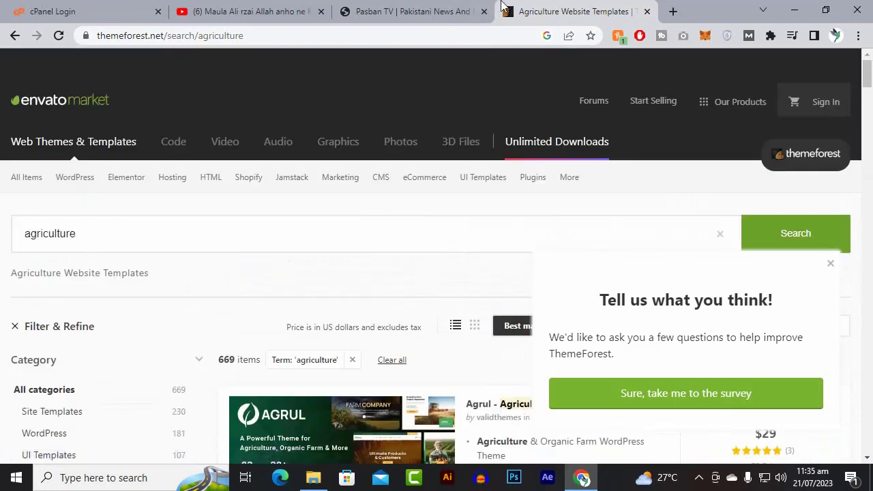
Close the ThemeForest page and switch to the already open cPanel login page.
click(647, 11)
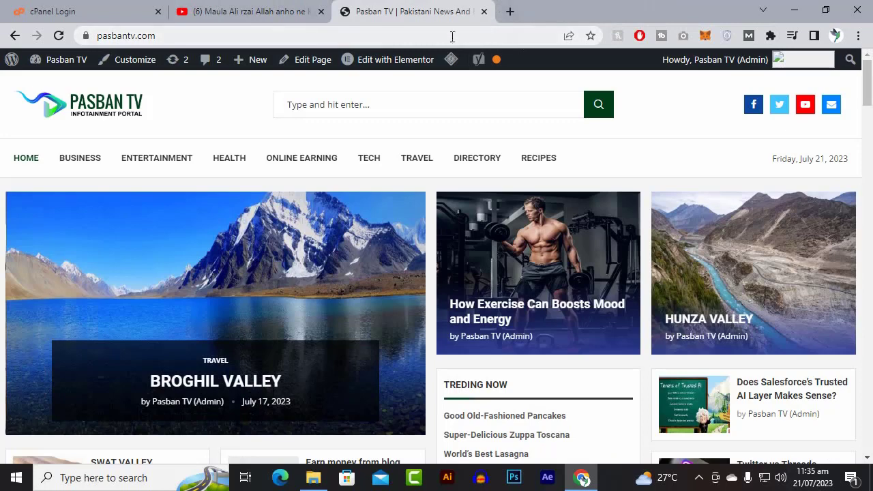
click(129, 6)
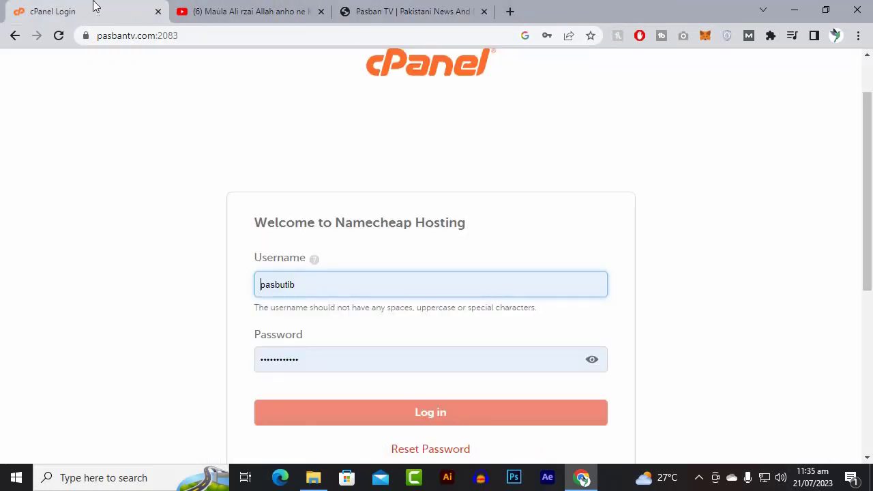
Move the cPanel login page behind the other open pages and try to log in with the prefilled account credentials.
drag(97, 4, 381, 9)
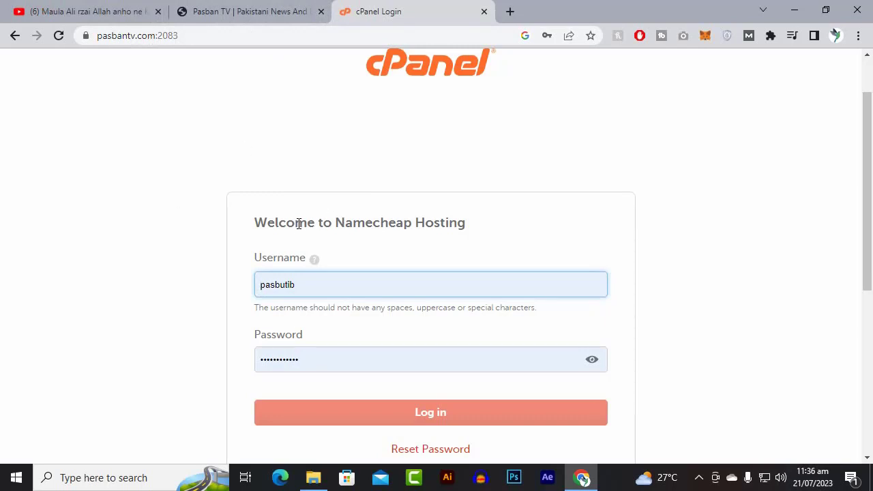
scroll(290, 216, down, 2)
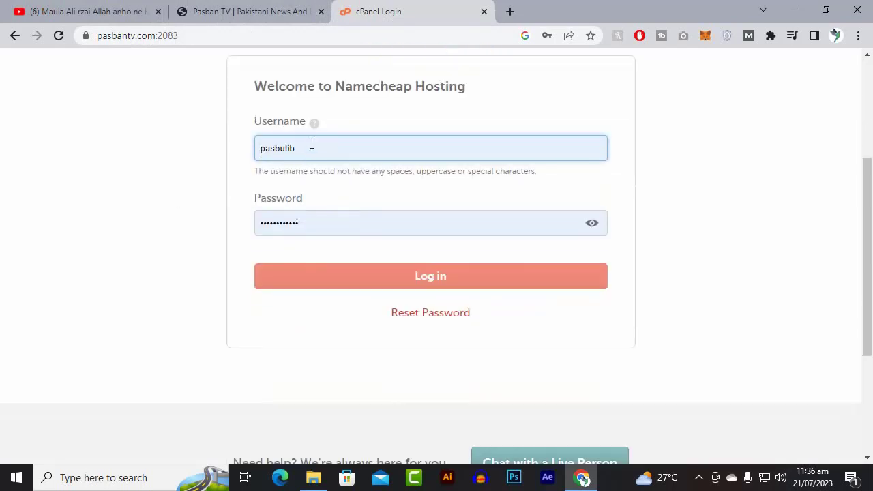
click(363, 282)
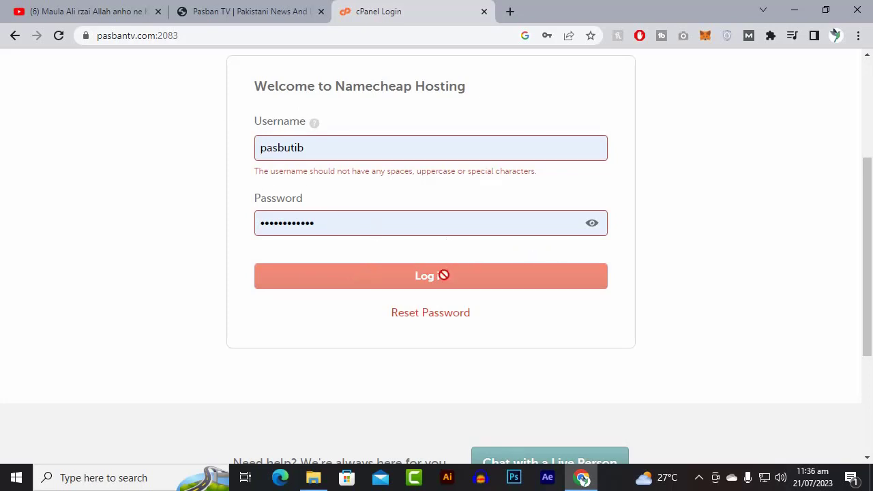
scroll(400, 272, down, 2)
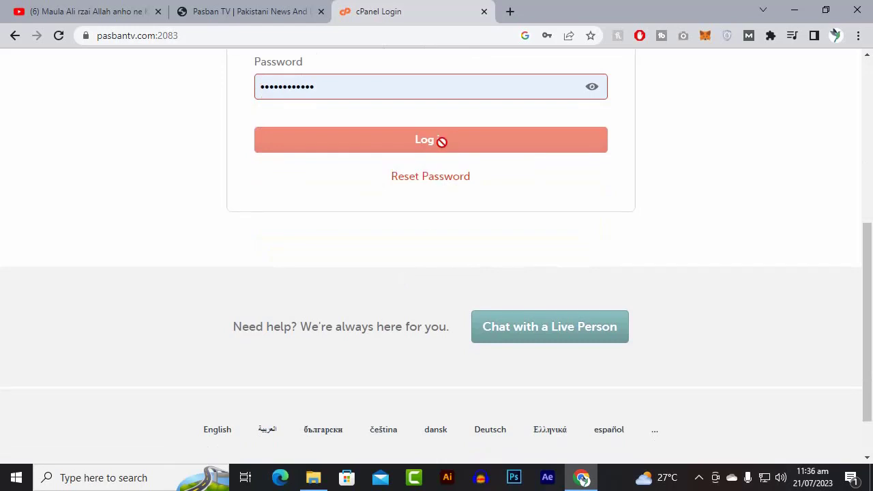
scroll(349, 163, up, 3)
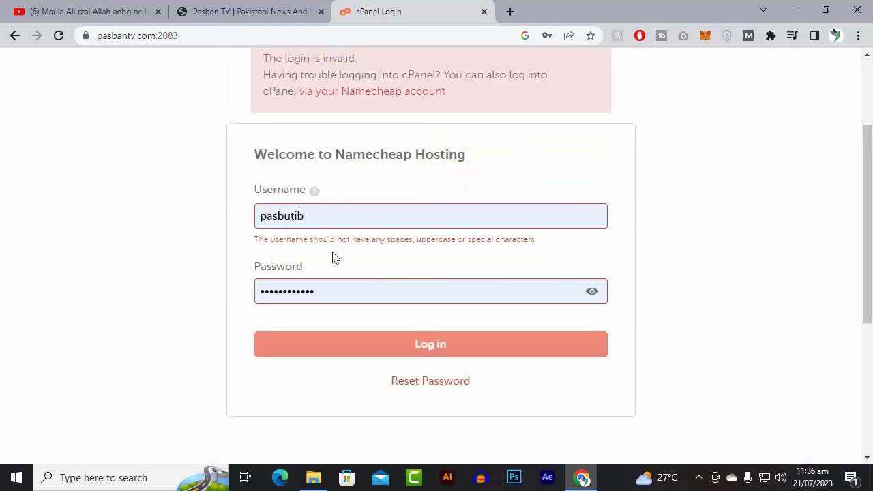
Check the saved login suggestion for the username and read the notice above the cPanel login form.
click(368, 223)
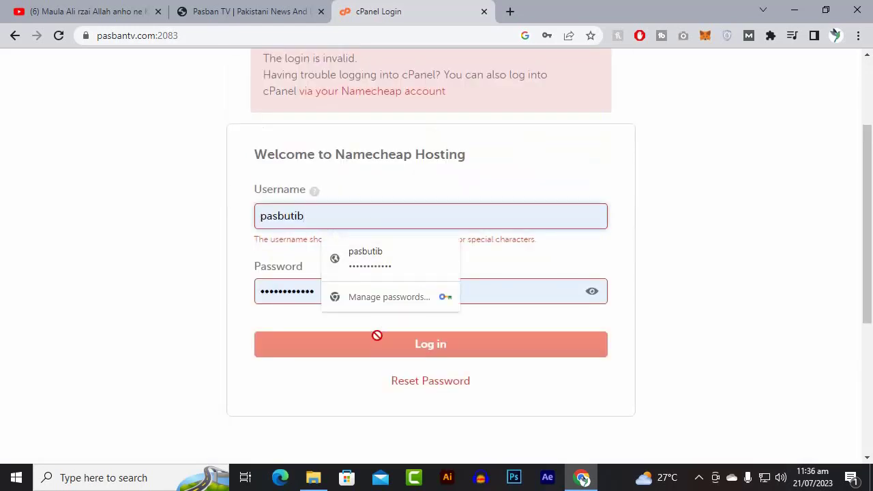
click(250, 285)
click(316, 223)
click(120, 224)
scroll(320, 296, up, 2)
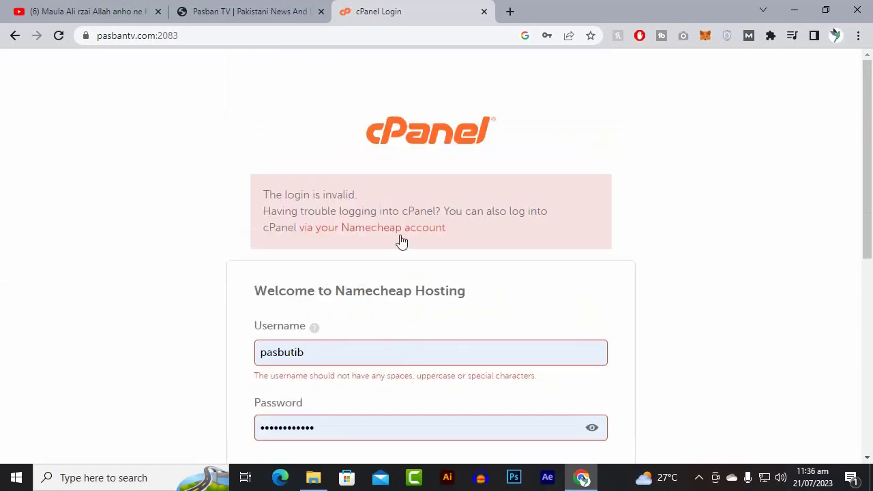
scroll(409, 250, down, 3)
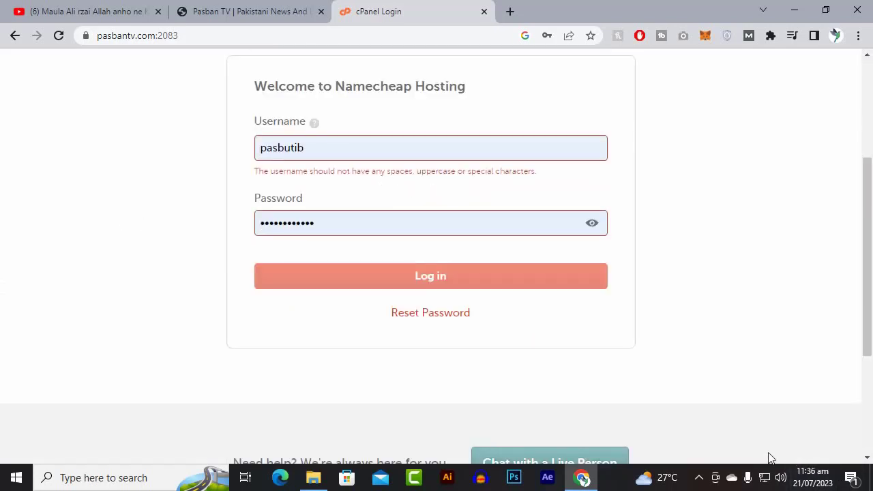
click(699, 477)
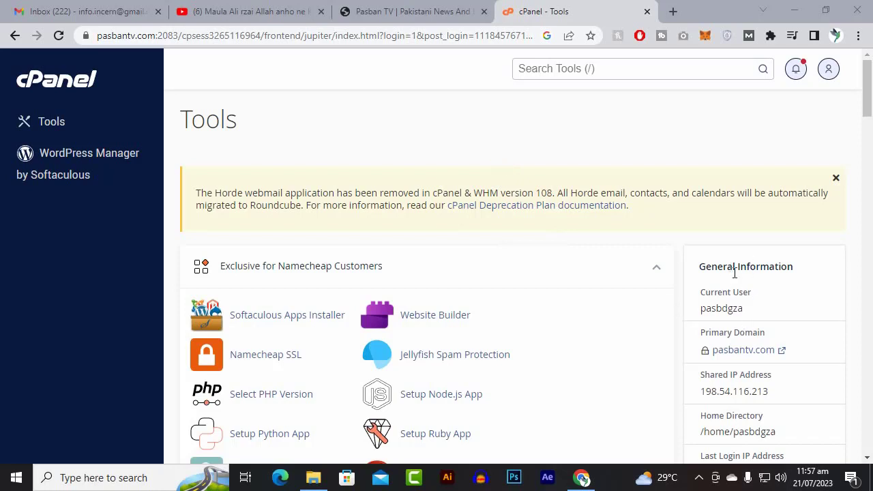
Review the hosting account's General Information in cPanel, including primary domain, shared IP address, home directory and theme.
scroll(734, 273, down, 1)
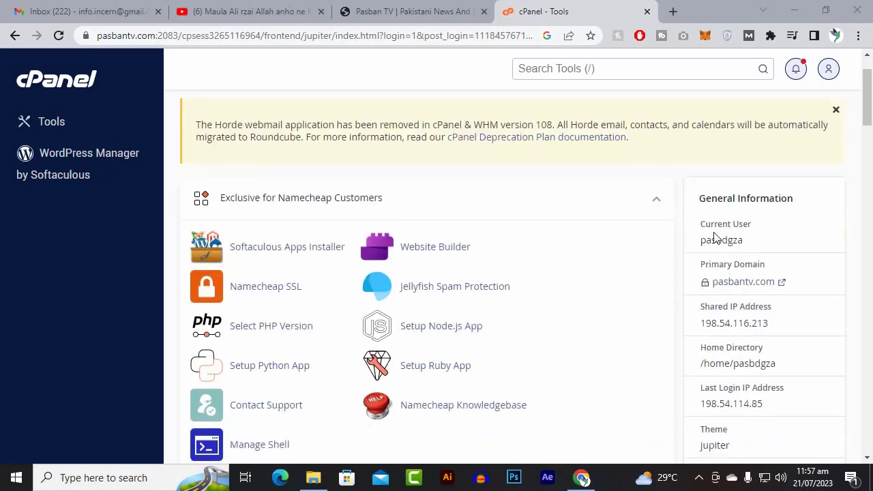
scroll(750, 246, down, 2)
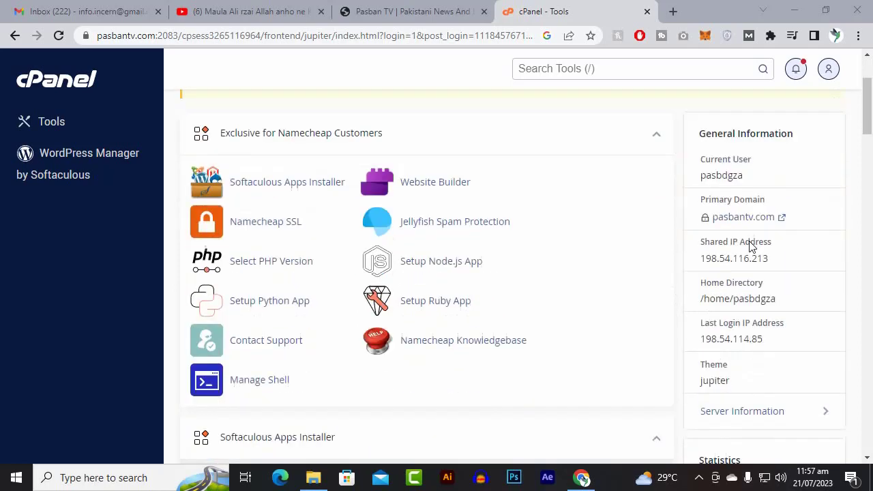
scroll(740, 150, down, 1)
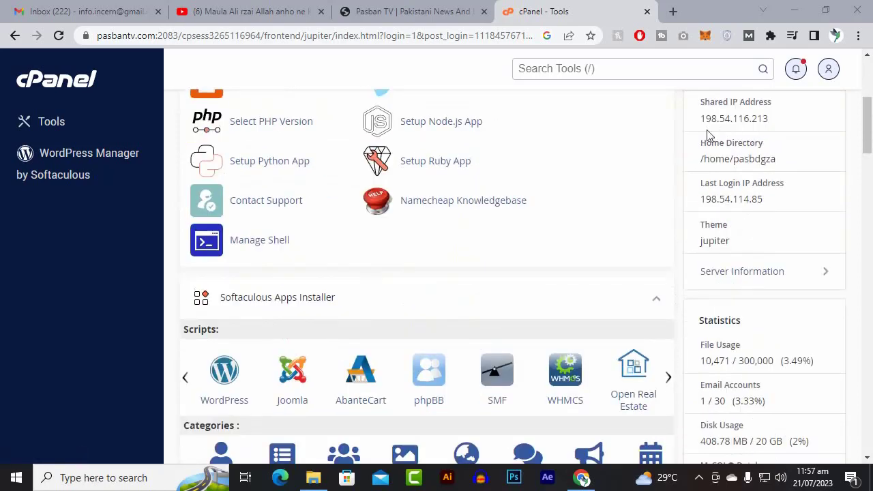
scroll(743, 183, down, 1)
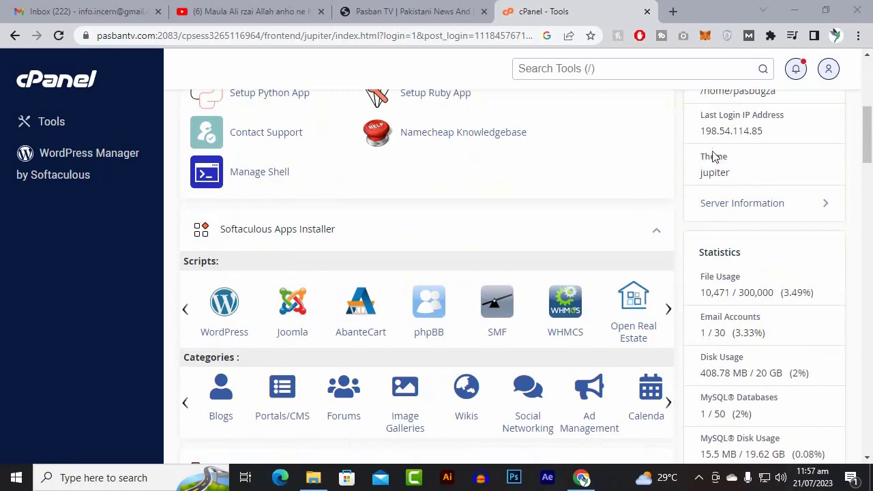
Examine the File Usage and Email Accounts limits in the hosting account's Statistics.
scroll(663, 187, down, 1)
scroll(662, 187, down, 1)
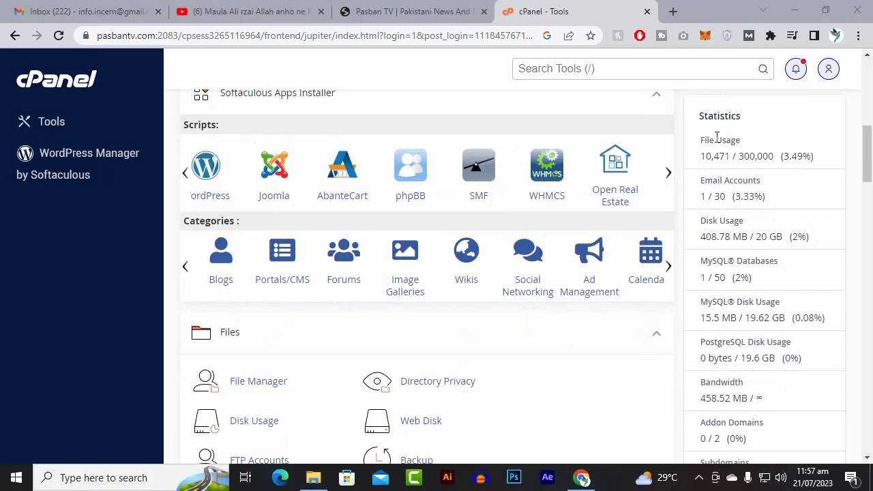
drag(704, 157, 765, 157)
click(755, 161)
click(756, 159)
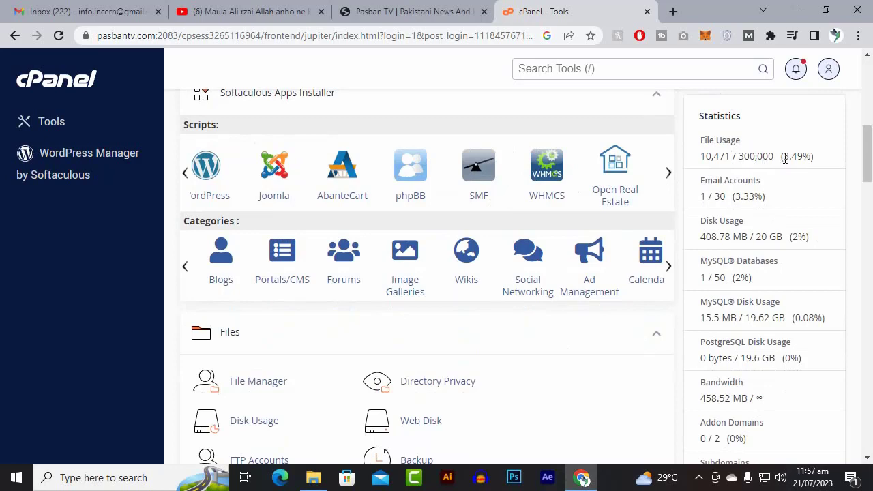
drag(785, 159, 801, 161)
drag(749, 141, 703, 143)
click(727, 140)
double_click(740, 198)
click(765, 197)
Examine the Disk Usage and Bandwidth figures and look over the remaining resource limits in the hosting Statistics.
scroll(754, 279, down, 1)
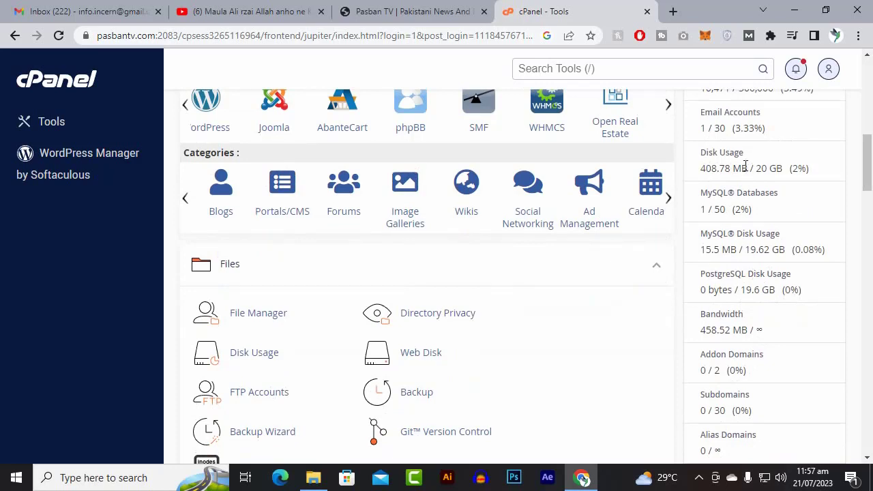
drag(746, 166, 711, 162)
click(735, 168)
scroll(774, 170, down, 1)
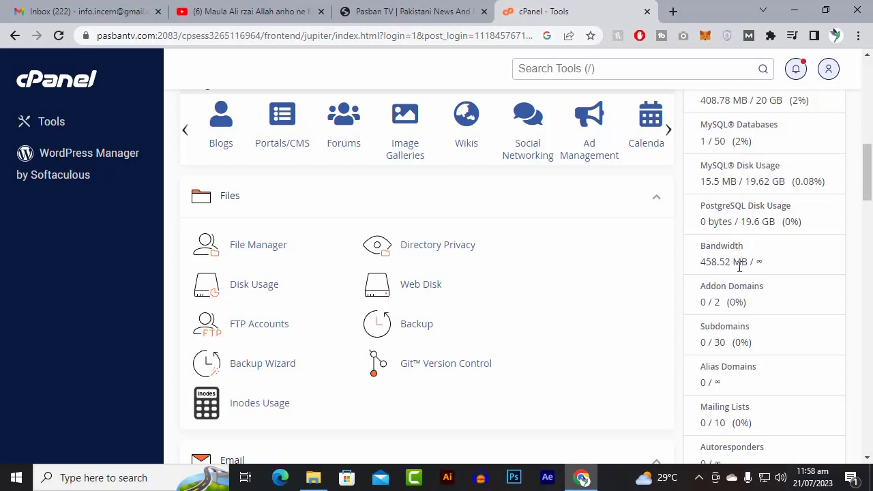
drag(700, 266, 741, 275)
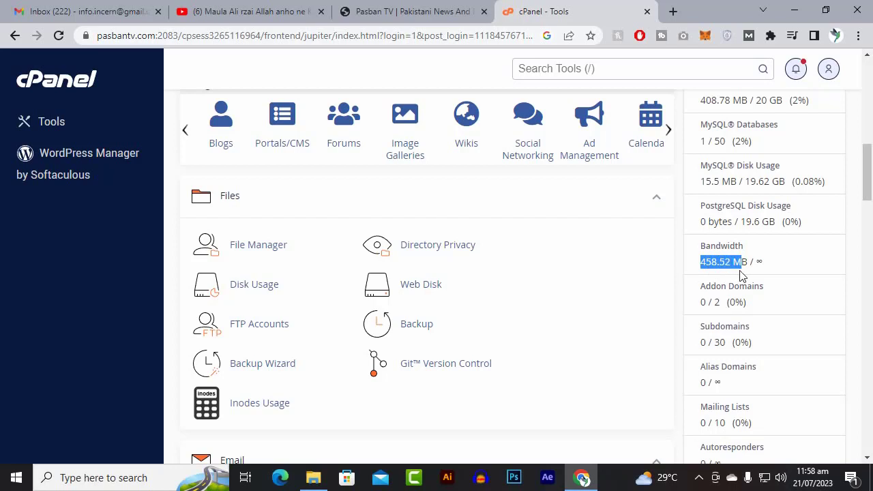
click(702, 263)
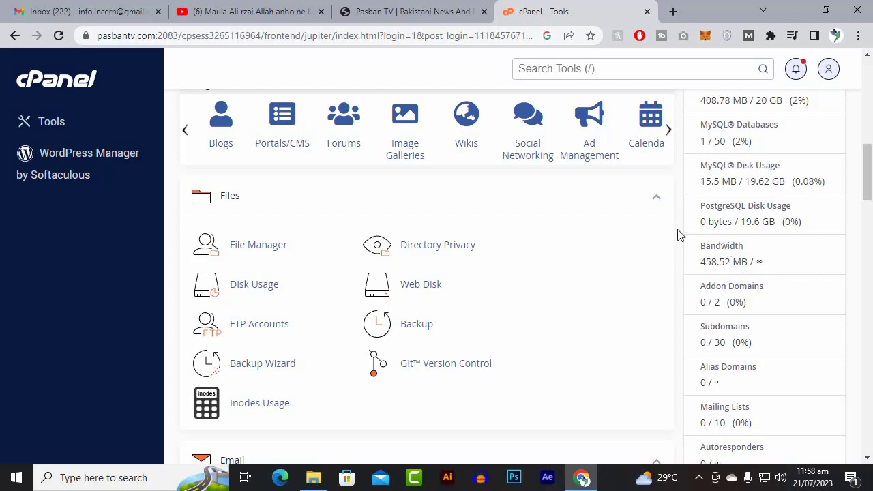
scroll(671, 234, down, 2)
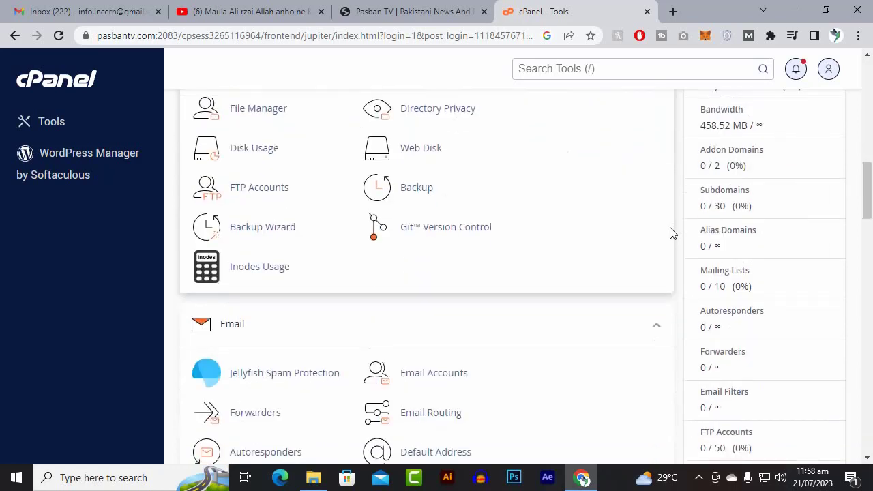
double_click(760, 126)
click(753, 125)
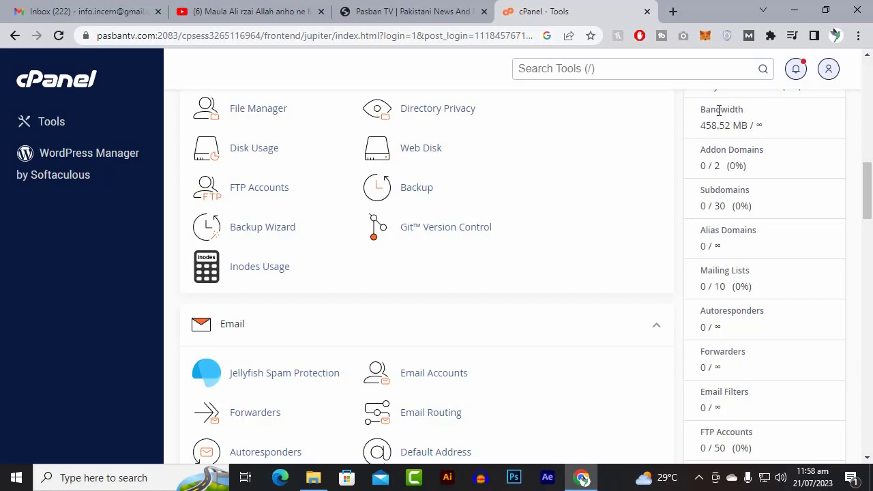
scroll(703, 204, down, 5)
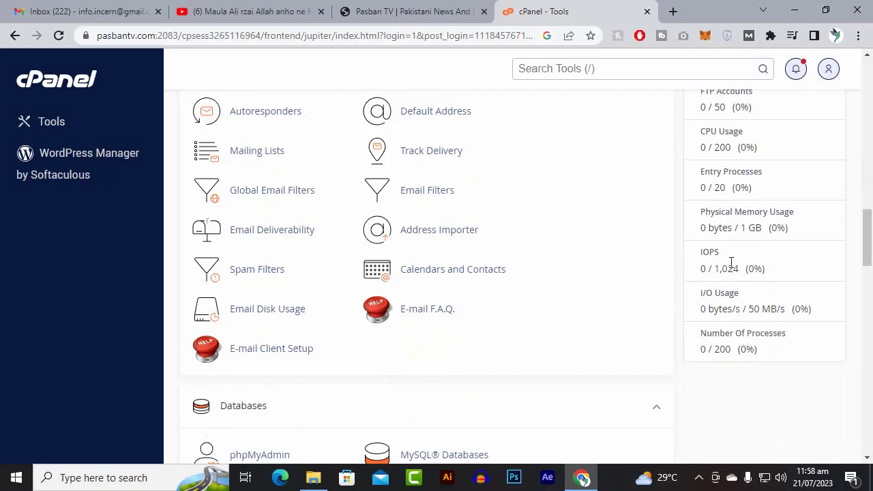
scroll(742, 326, up, 6)
scroll(742, 326, up, 4)
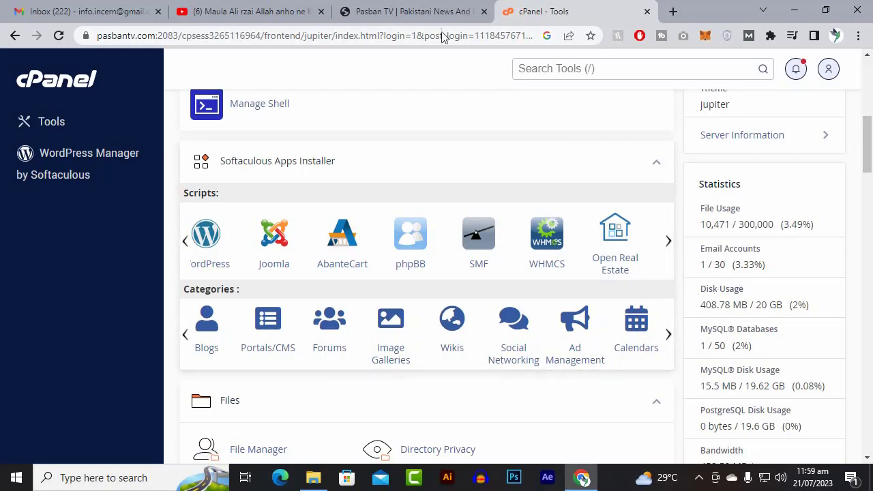
Switch to the Pasban TV website and try its Directory menu entry.
click(420, 10)
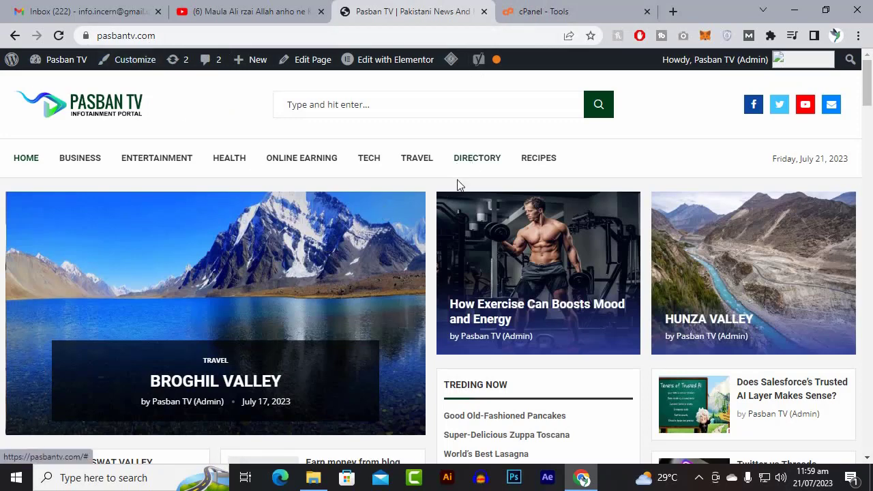
click(473, 163)
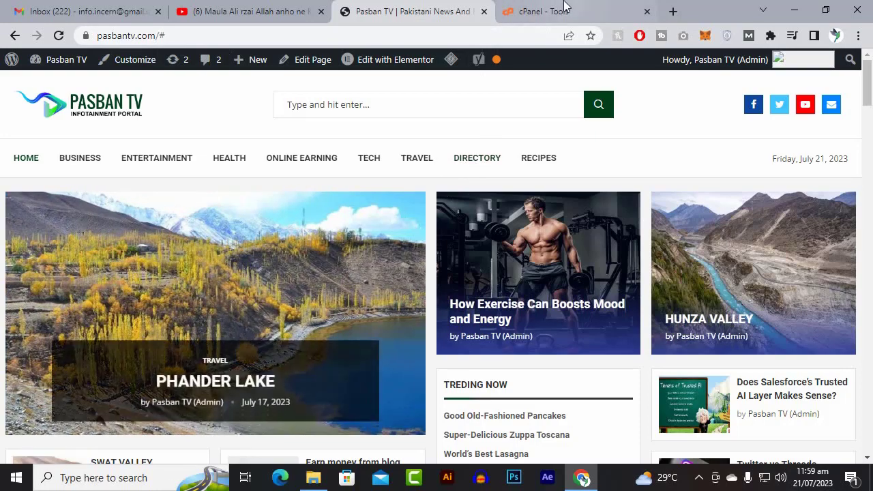
Switch to File Explorer and open the ListingPro-Multipurpose-Directory-Theme folder inside the wordpress templates folder.
click(313, 480)
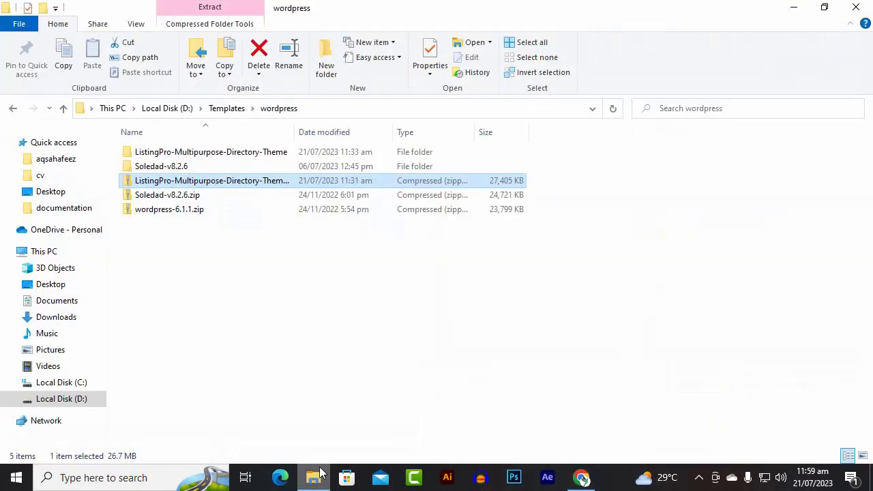
click(275, 336)
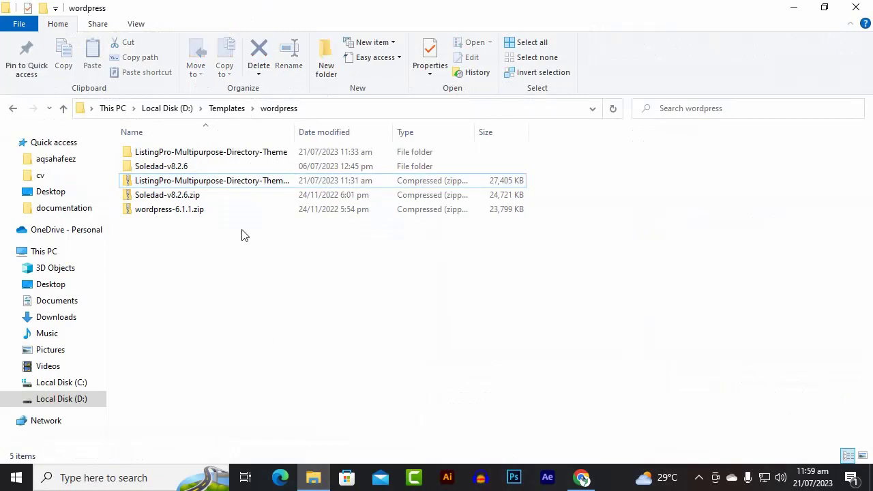
click(210, 156)
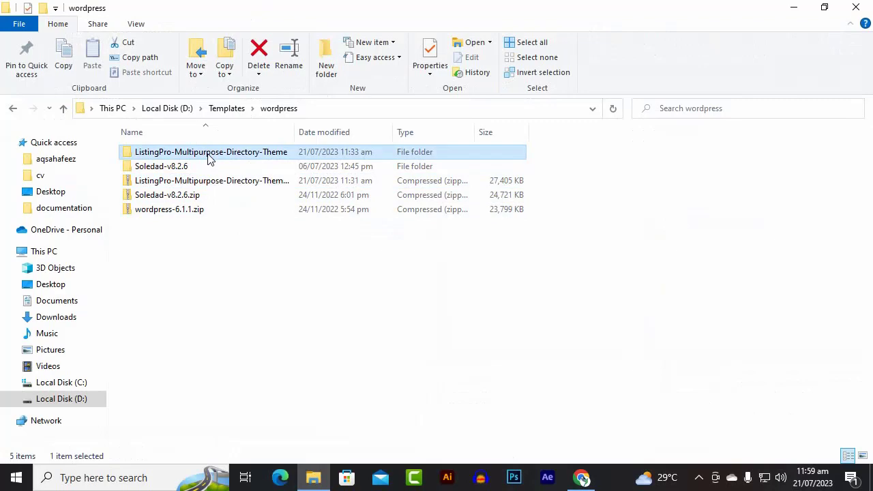
double_click(209, 157)
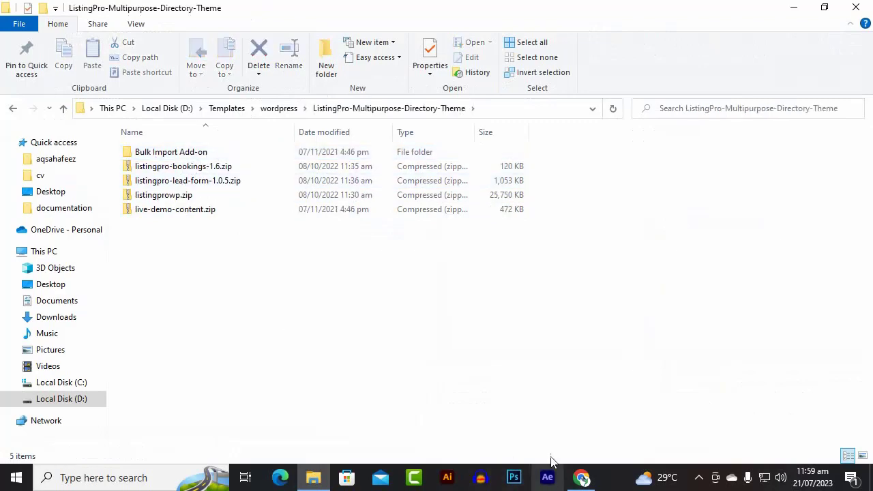
Return to the cPanel tools in the browser and look through the Namecheap, Softaculous and Files sections.
click(592, 481)
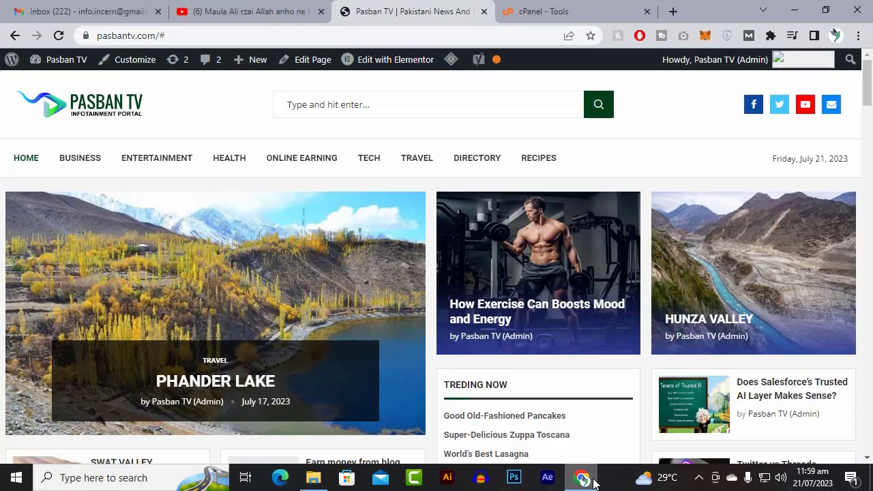
click(513, 10)
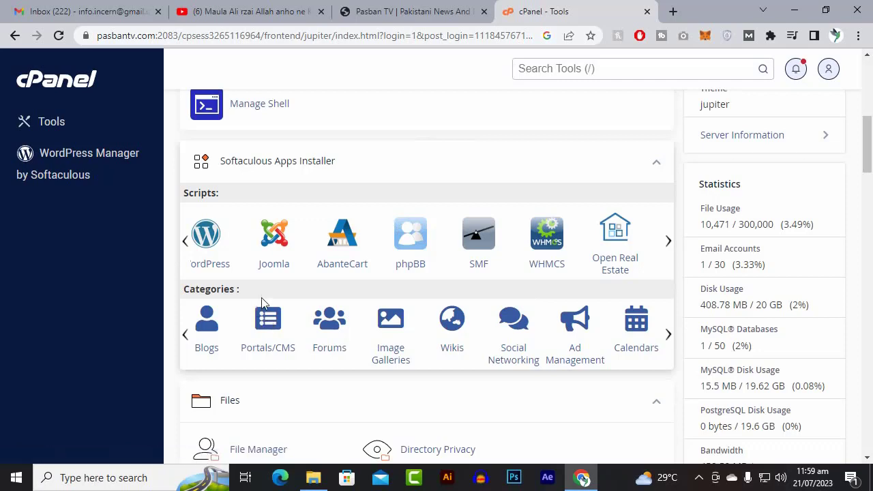
scroll(286, 170, up, 4)
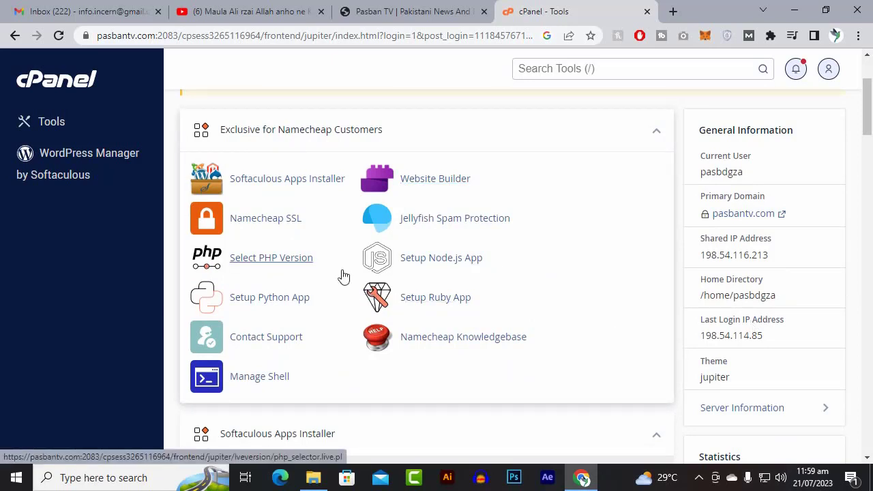
scroll(343, 276, up, 2)
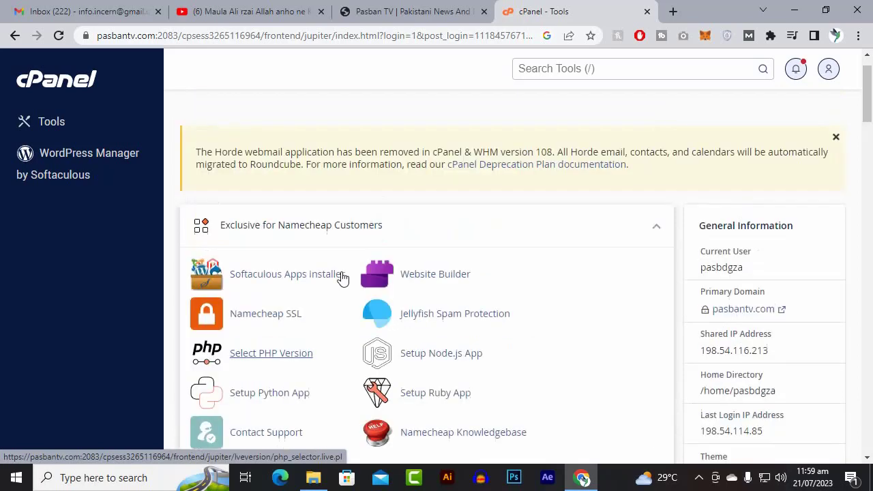
scroll(342, 276, down, 6)
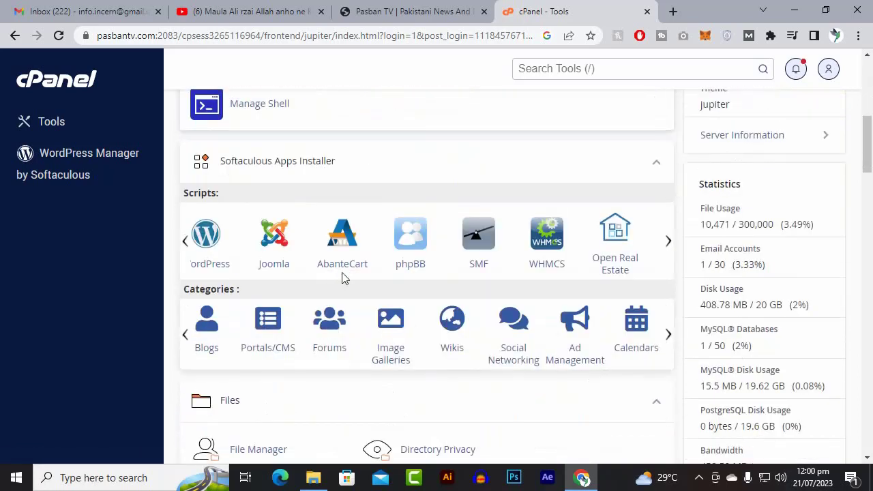
scroll(342, 273, down, 3)
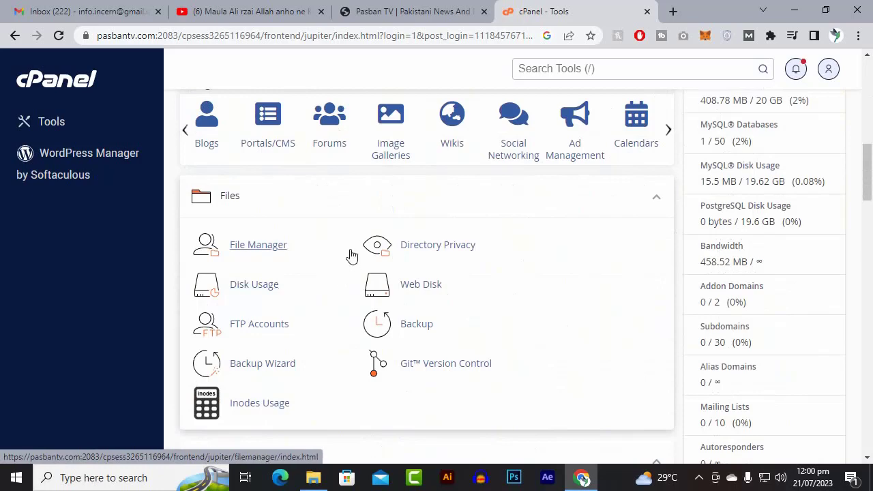
Look through the Files, Email, Databases and Domains sections of the cPanel tools and open the Domains list.
scroll(352, 279, down, 1)
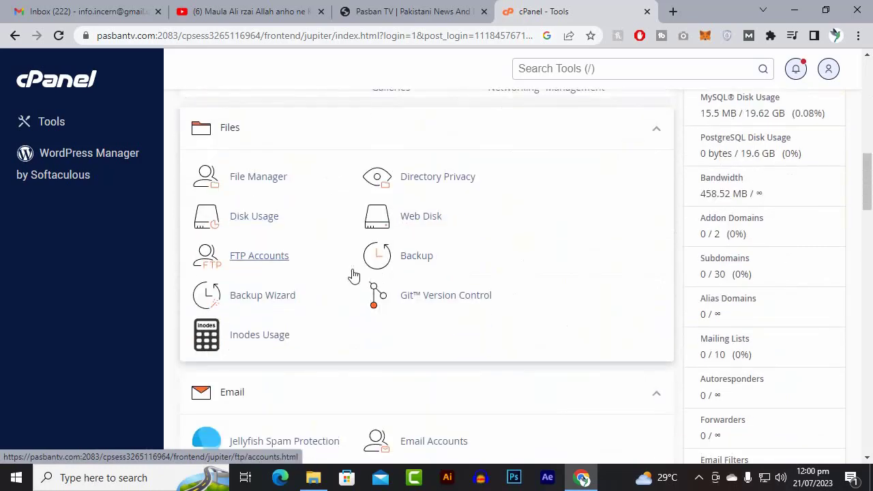
scroll(354, 275, down, 1)
scroll(354, 276, down, 5)
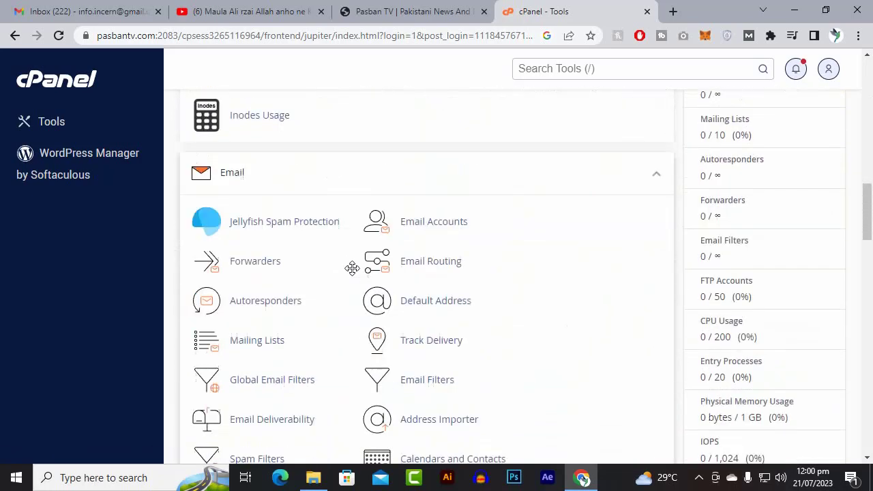
scroll(353, 271, down, 3)
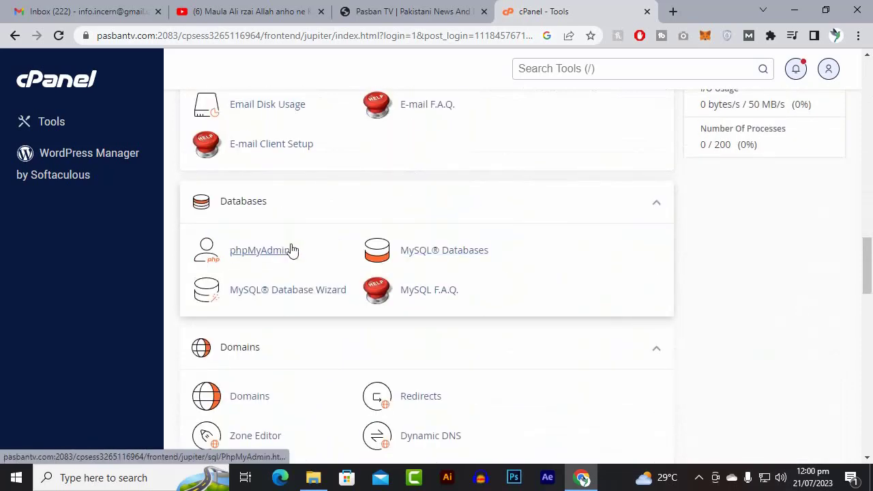
scroll(293, 246, down, 2)
scroll(293, 244, down, 1)
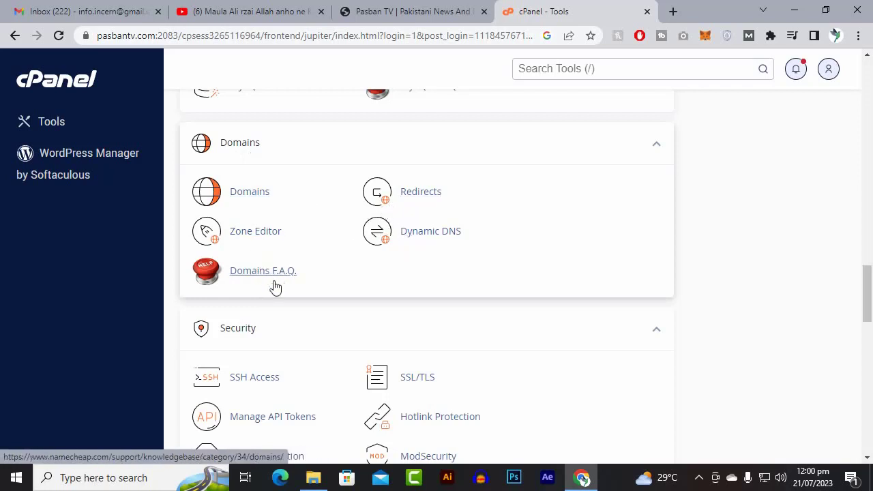
click(260, 198)
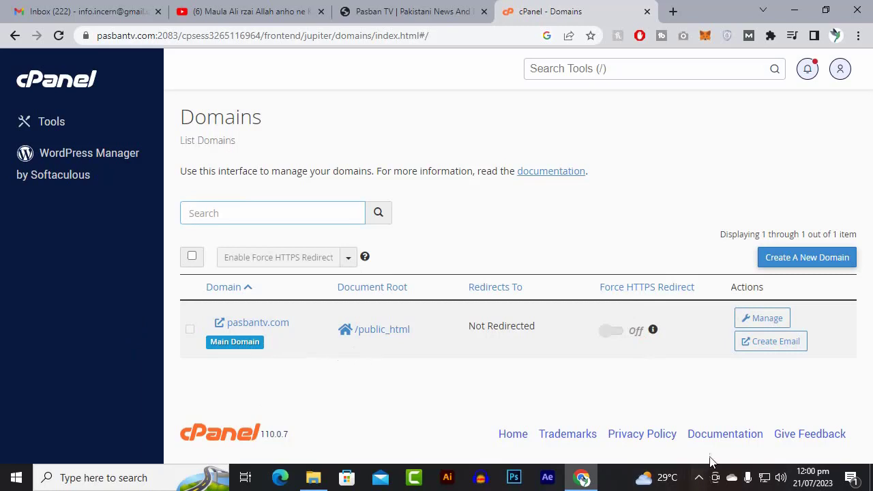
click(699, 478)
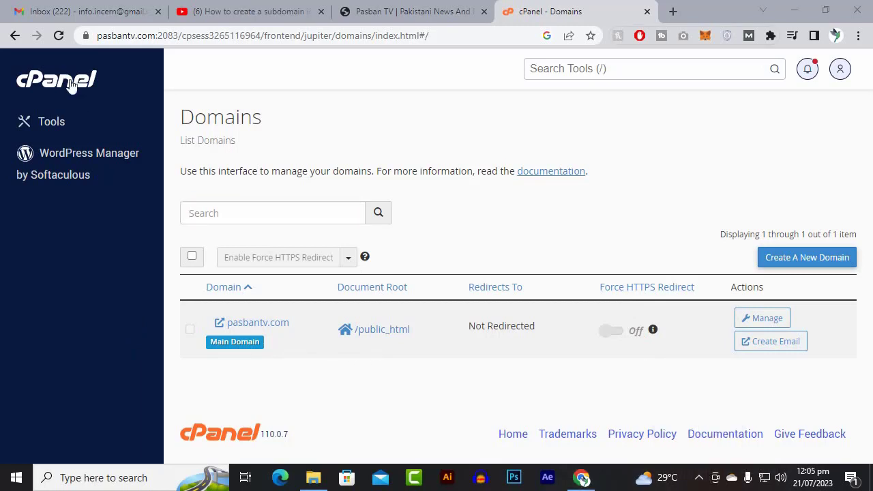
Return to the main cPanel tools page, search the tools for "sub domain" and open the Domains tool.
click(70, 83)
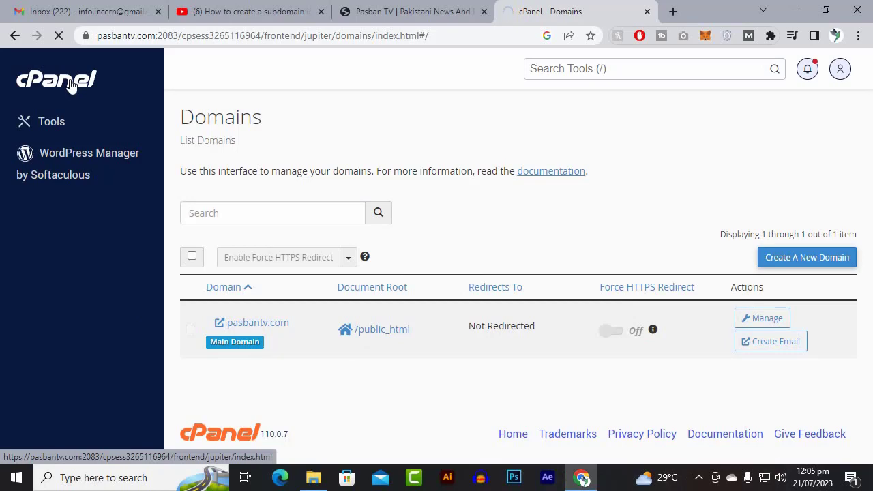
scroll(403, 444, down, 7)
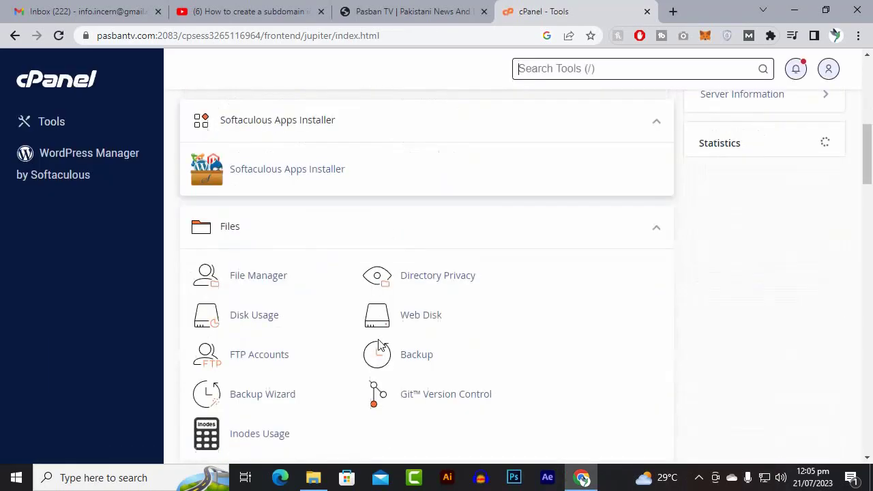
scroll(379, 345, up, 7)
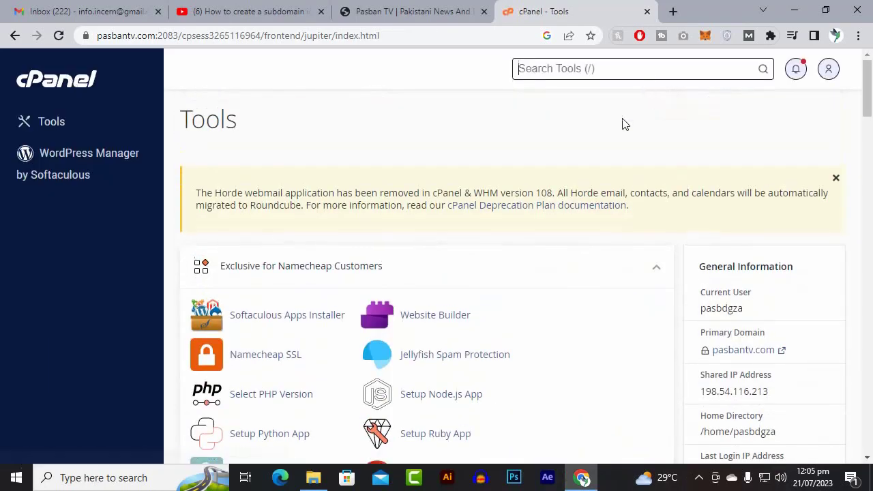
click(618, 68)
text(sub)
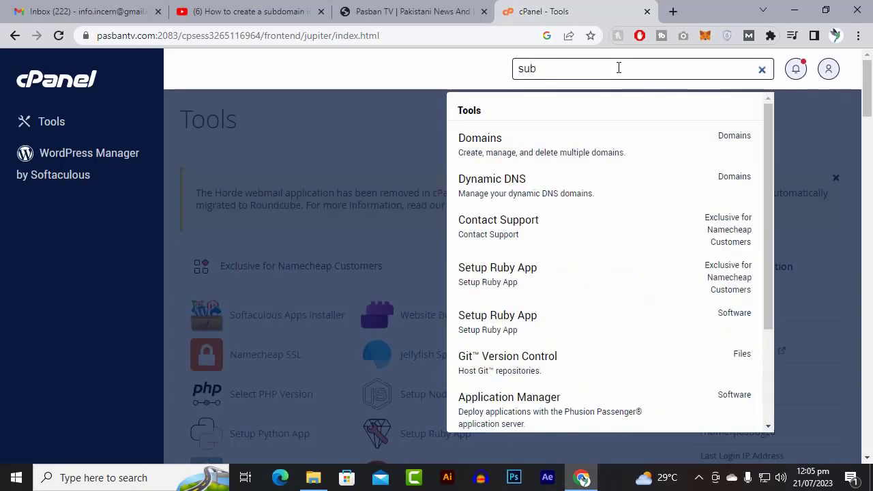
text(domain)
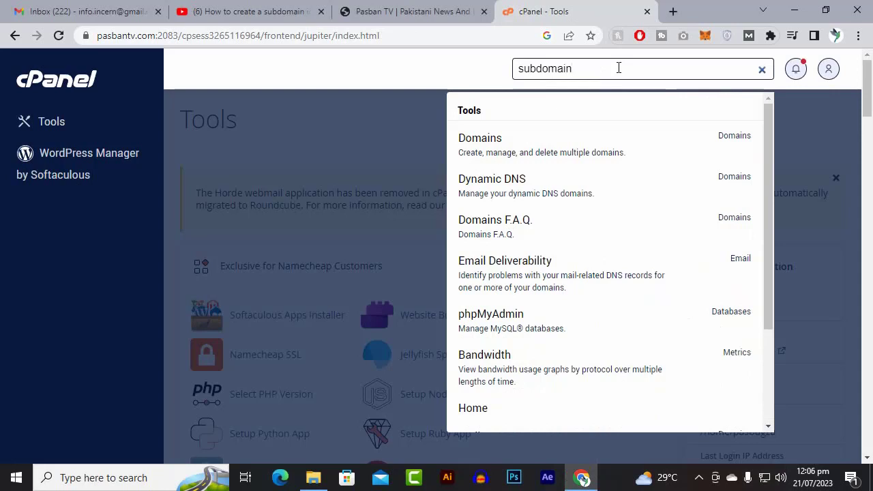
click(535, 68)
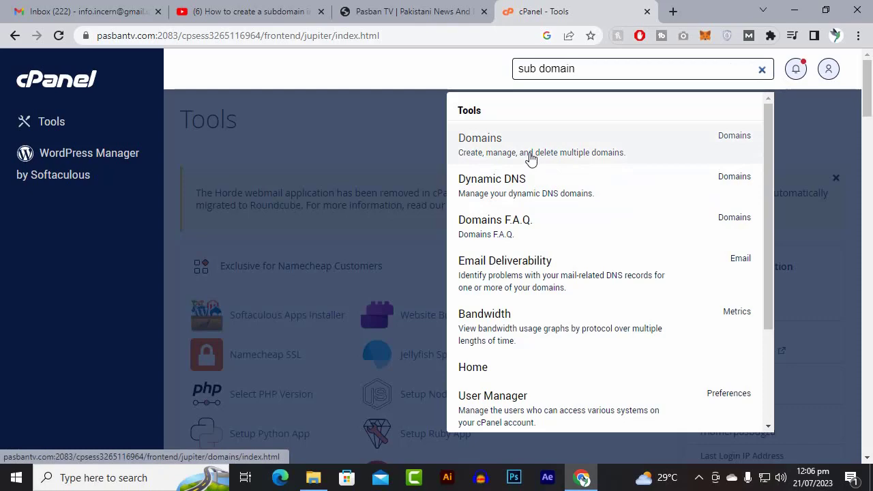
scroll(510, 249, down, 2)
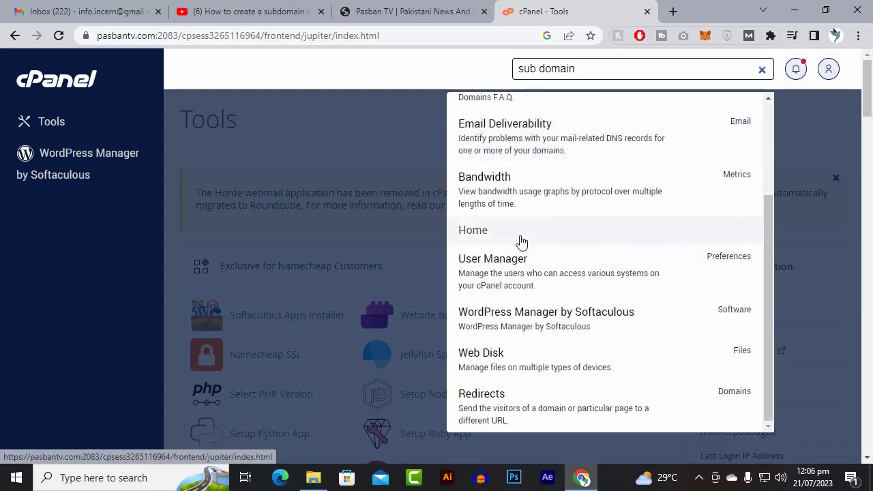
scroll(524, 370, up, 2)
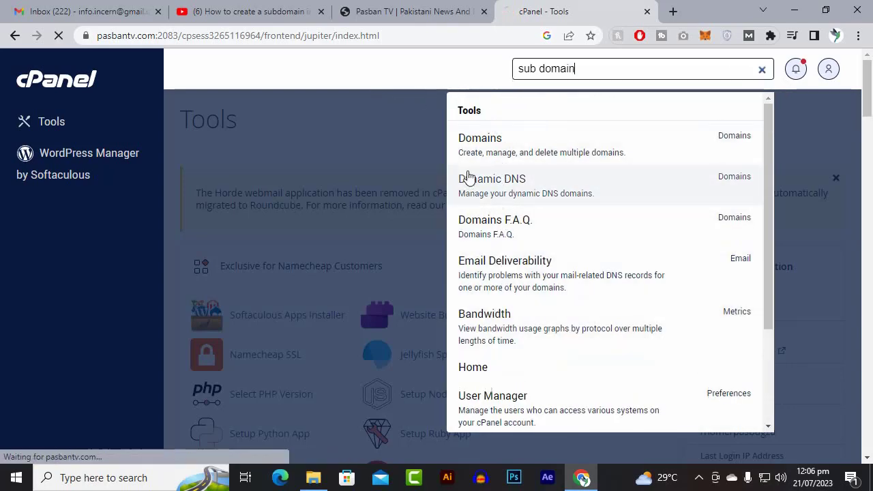
click(489, 160)
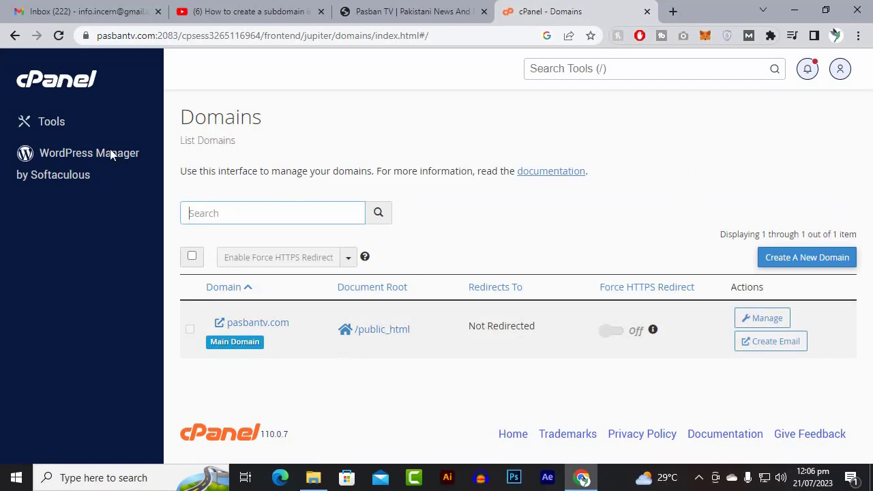
Start a new domain and enter directory.pasbantv.com, leaving the document root unshared with the main domain.
click(821, 256)
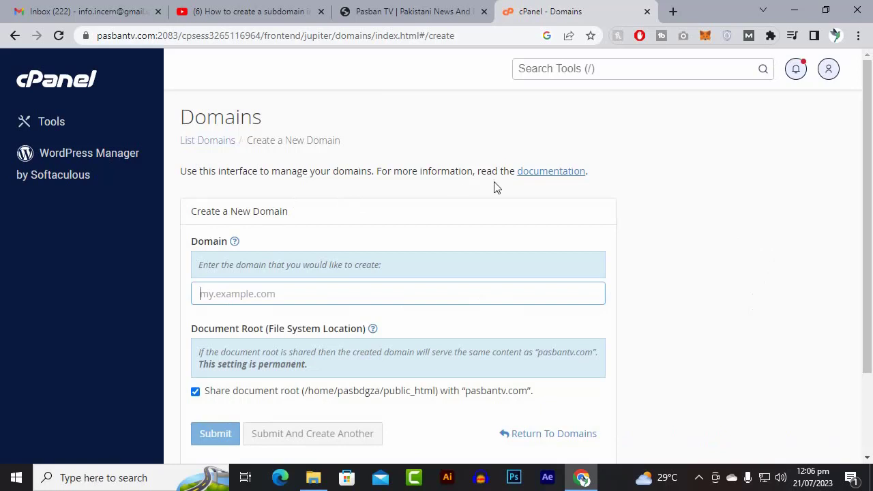
scroll(400, 247, down, 2)
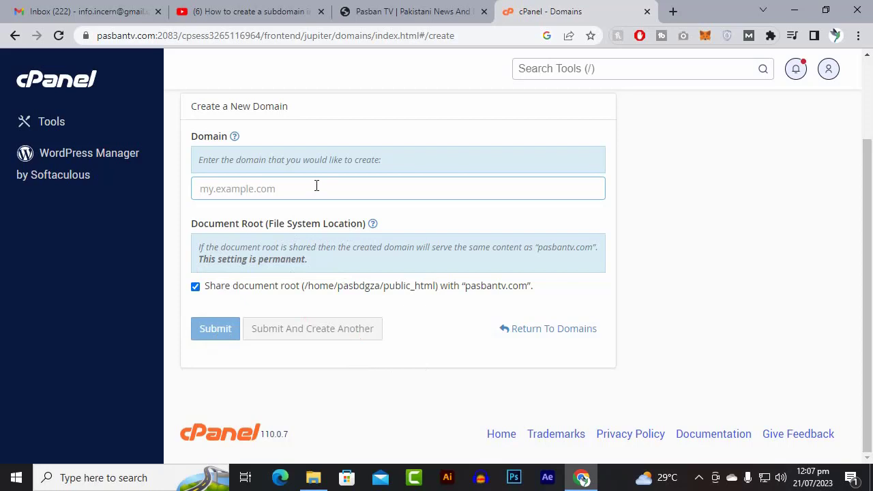
text(directory.)
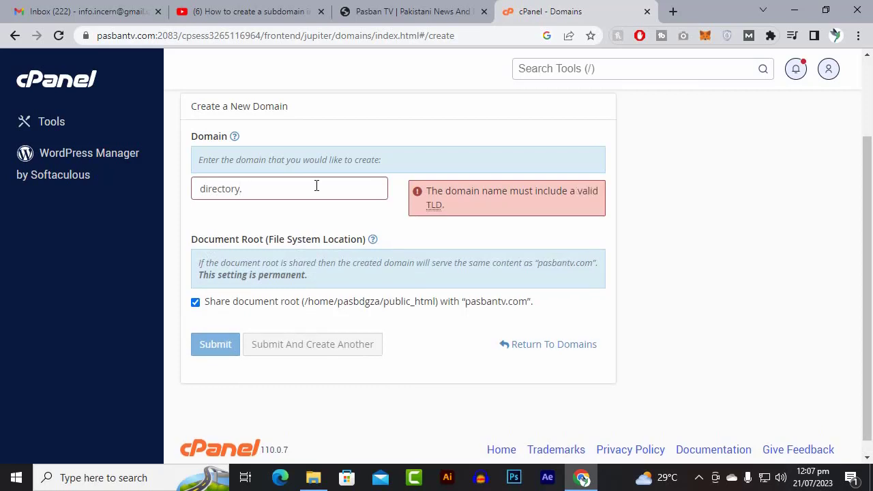
text(pasbantv.com)
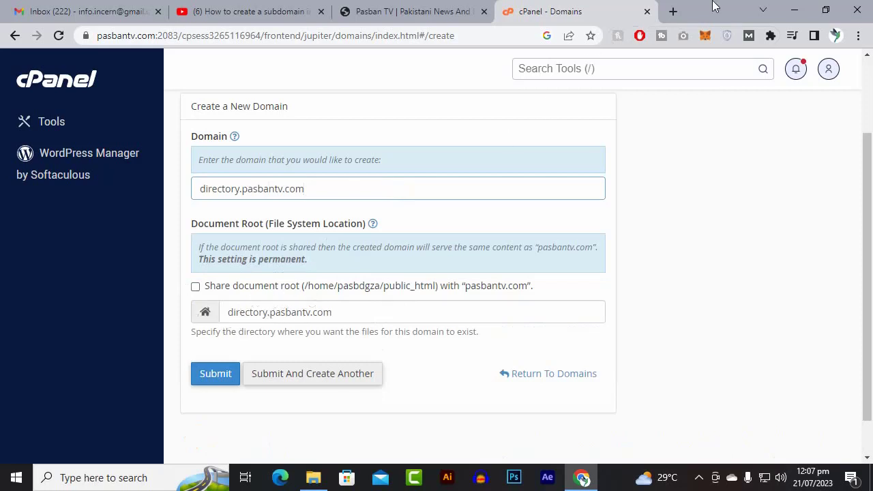
click(673, 11)
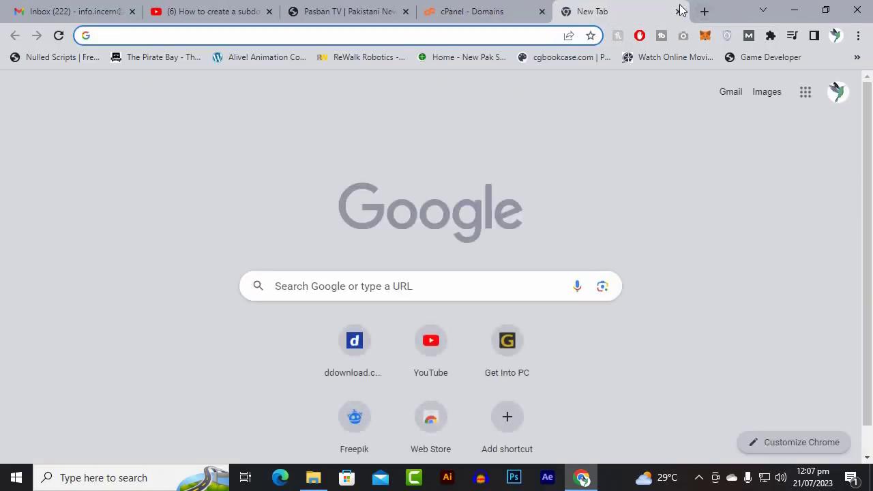
text(dire)
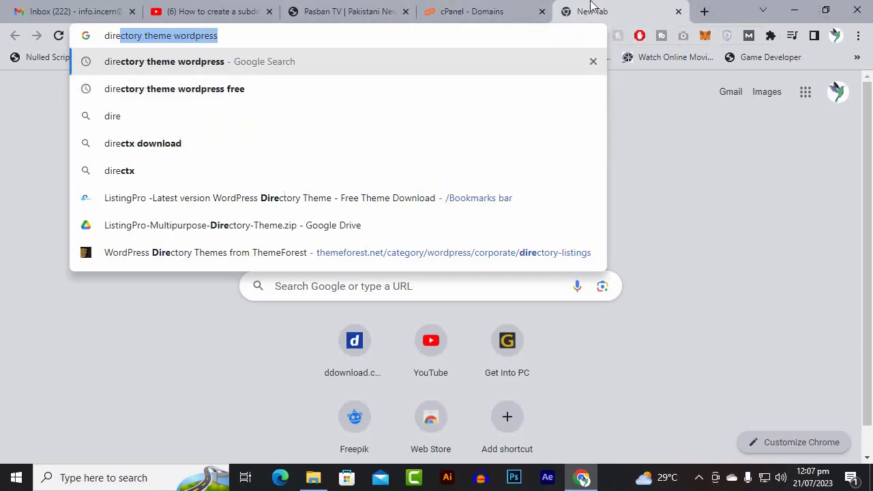
click(508, 11)
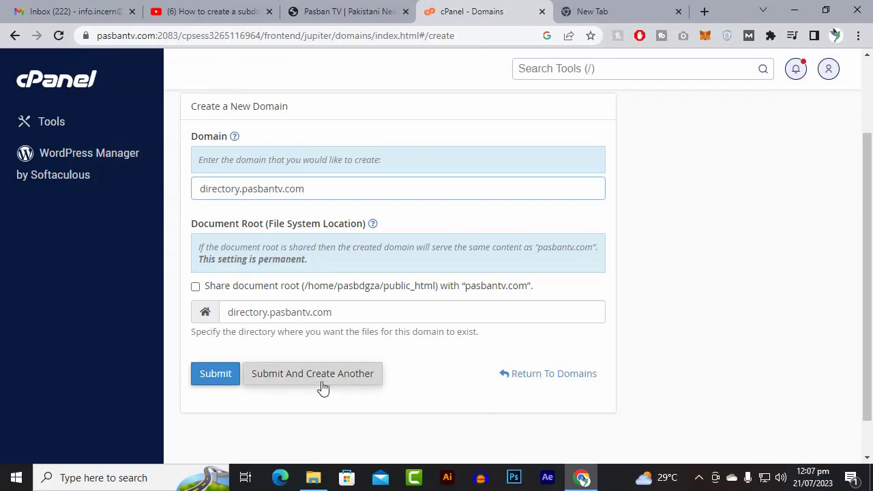
Submit the form to create the directory.pasbantv.com subdomain.
click(215, 375)
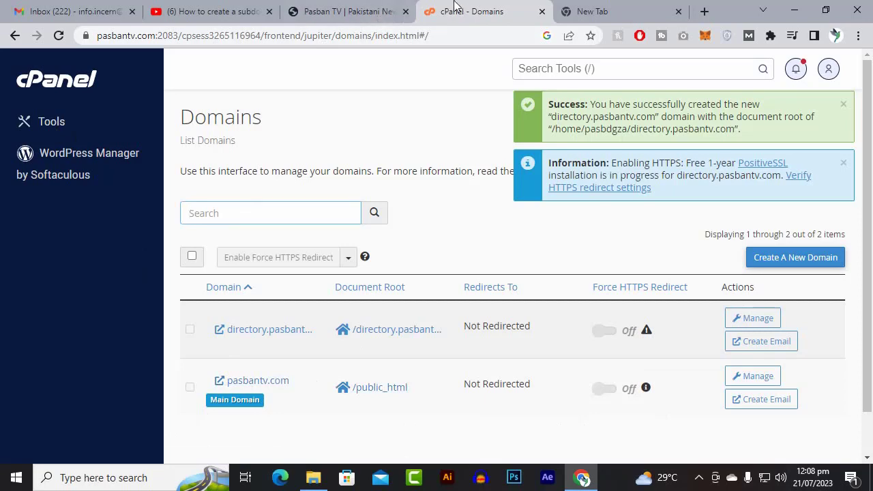
Open the main cPanel tools page in a separate browser tab and launch File Manager from there.
right_click(81, 81)
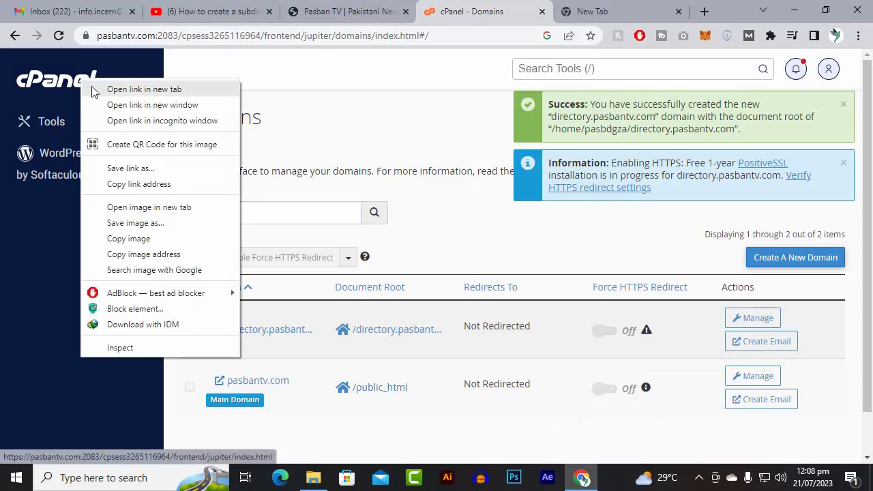
click(144, 89)
click(529, 8)
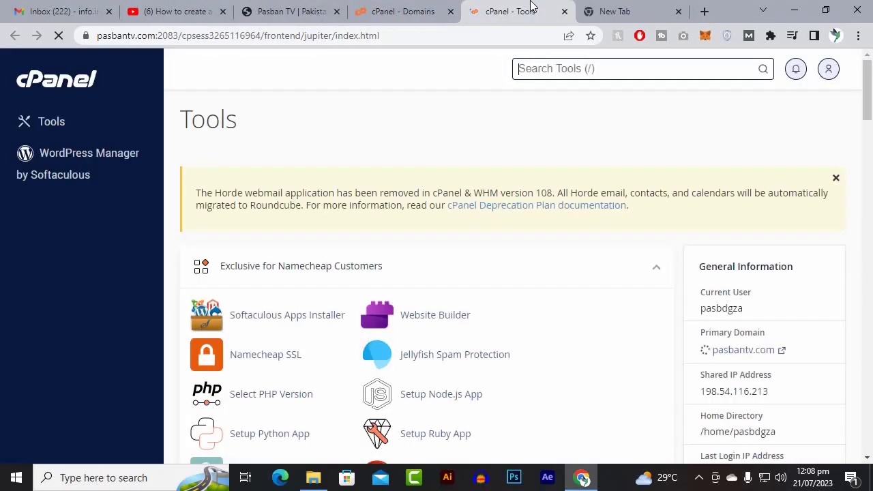
scroll(415, 138, down, 4)
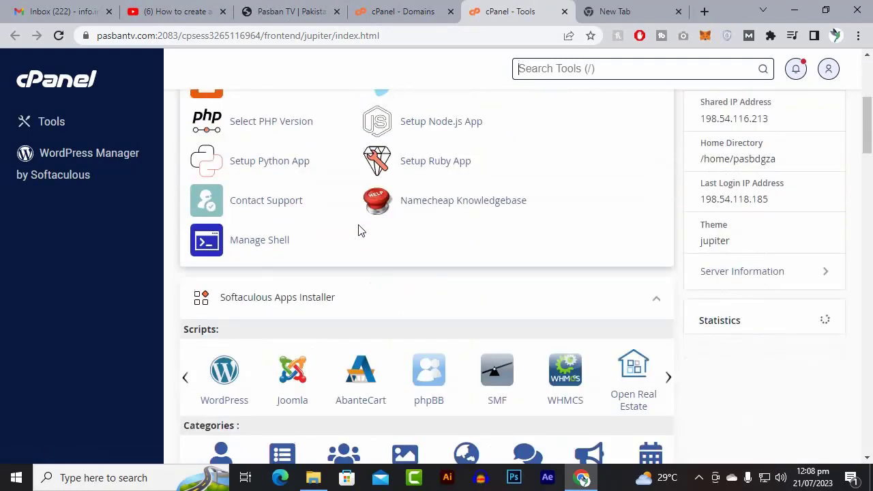
scroll(360, 231, down, 6)
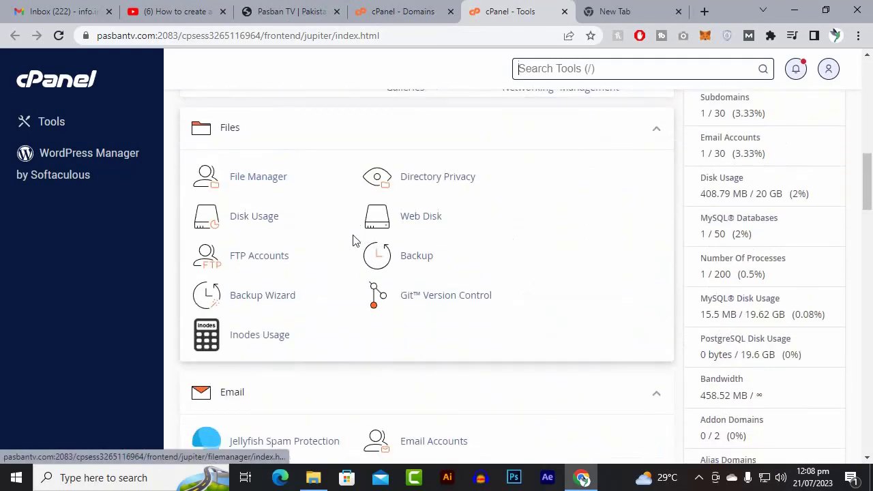
click(256, 176)
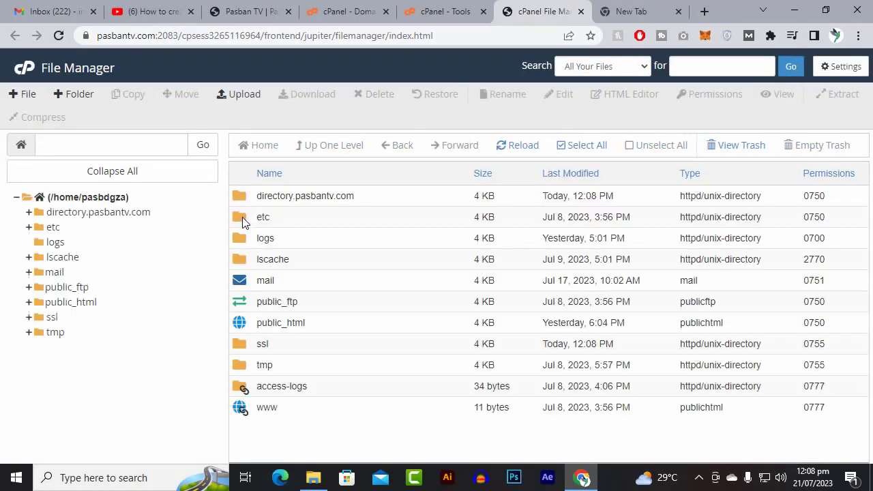
Open the new directory.pasbantv.com folder in the home directory.
click(288, 199)
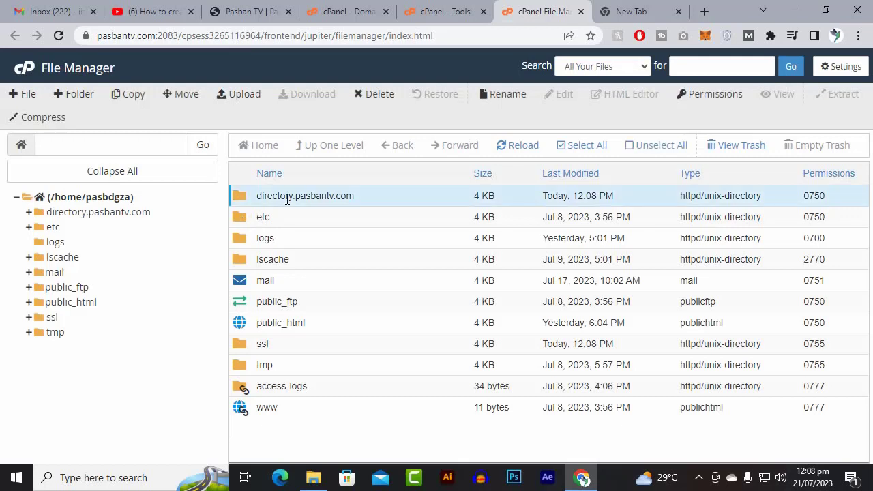
click(318, 327)
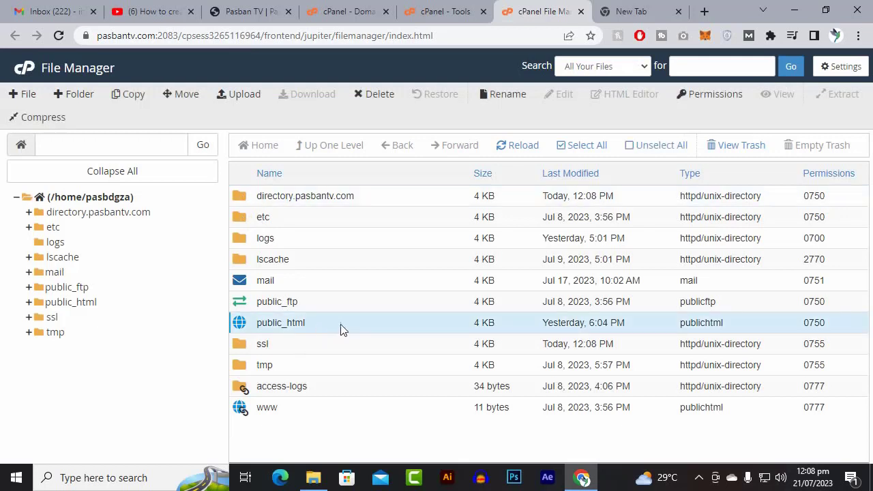
click(378, 198)
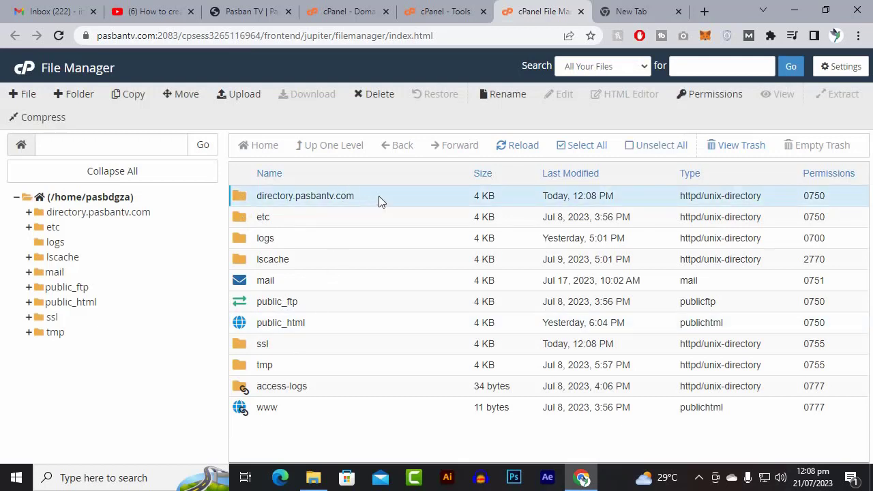
click(372, 206)
double_click(371, 206)
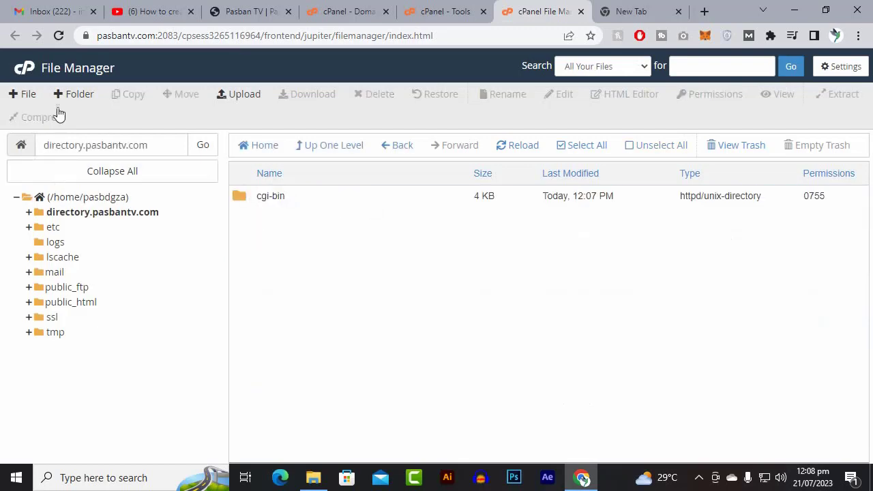
Create a new file named index.html in the directory.pasbantv.com folder.
click(29, 97)
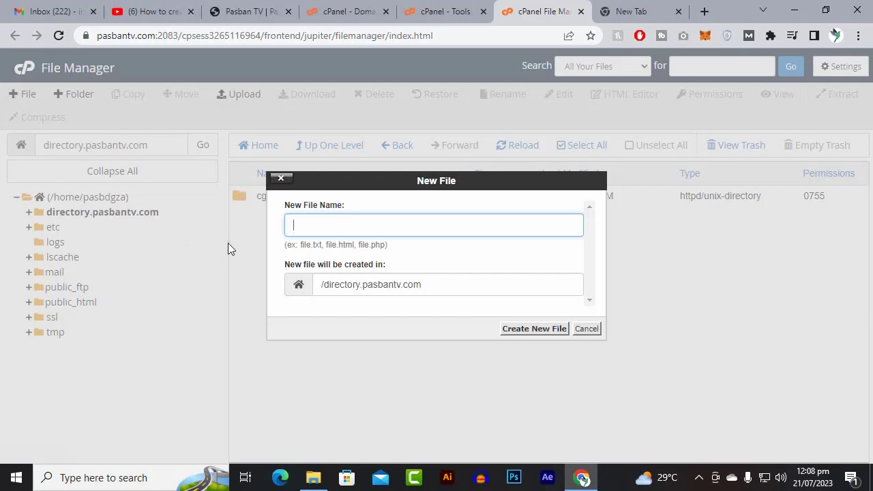
text(index.)
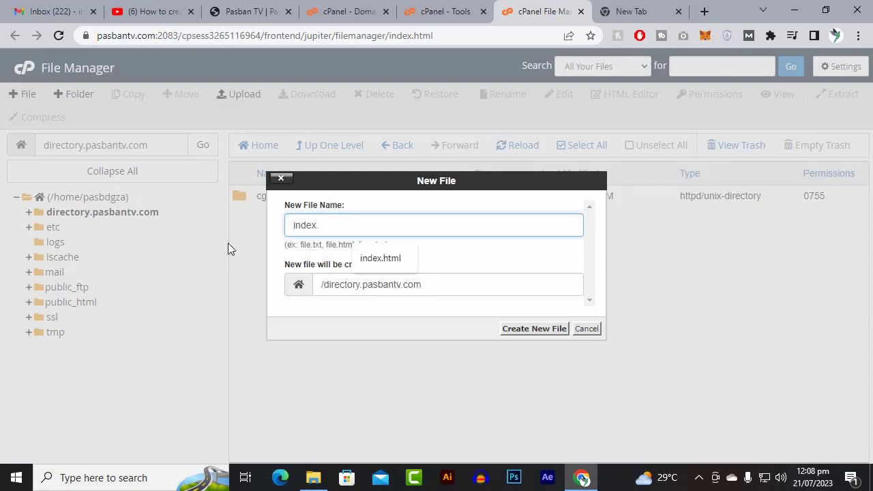
text(html)
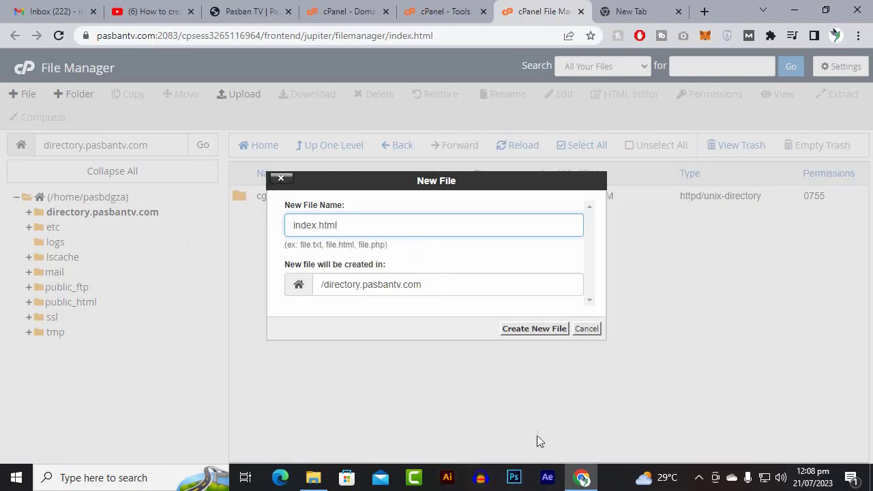
click(538, 330)
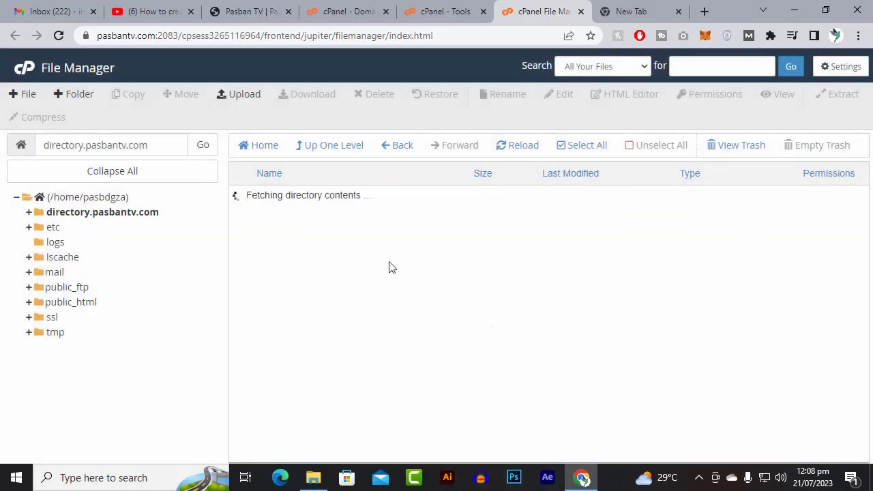
Permanently delete the cgi-bin folder from directory.pasbantv.com, skipping the trash.
click(293, 202)
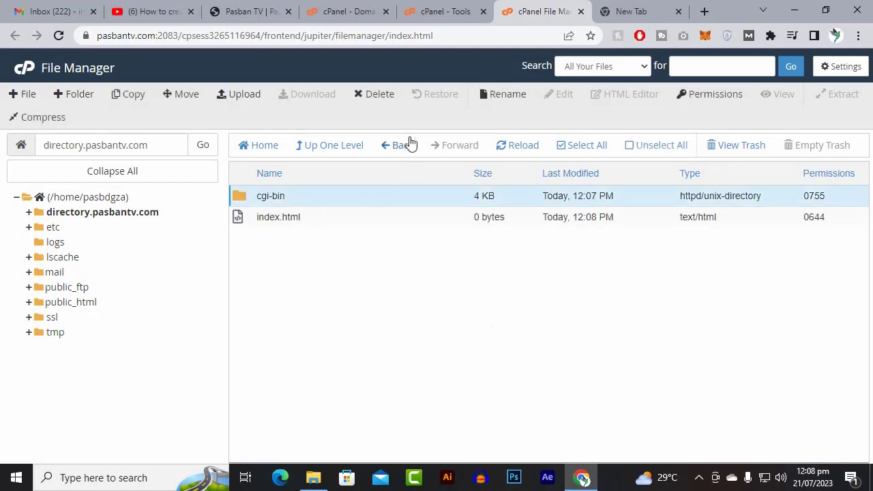
click(383, 101)
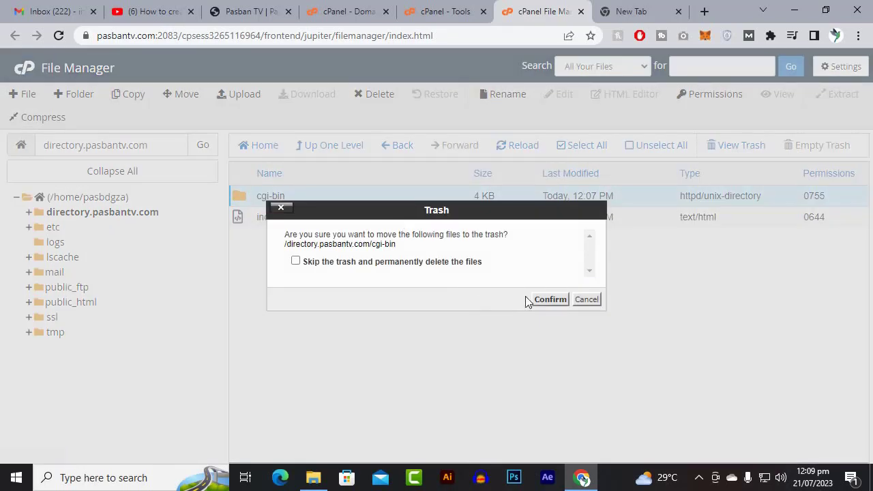
click(441, 264)
click(542, 301)
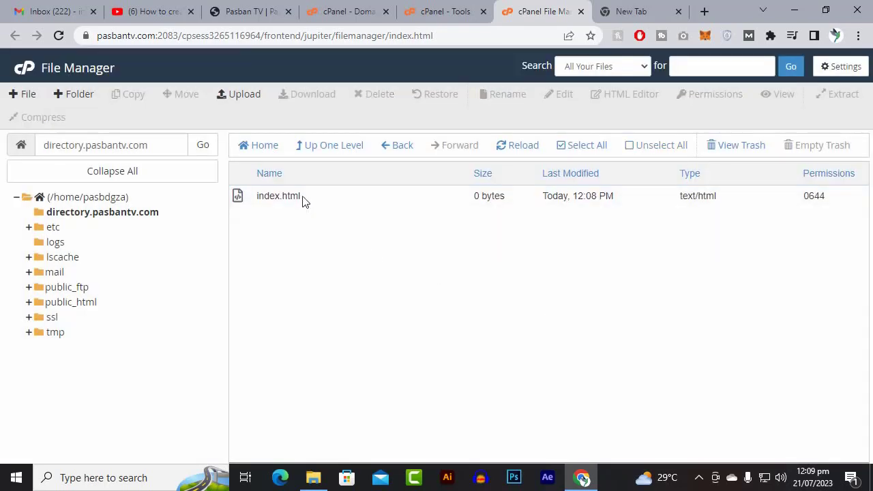
Open index.html for editing with utf-8 encoding, write <h1>hello</h1> in it and save the changes.
right_click(303, 200)
click(325, 248)
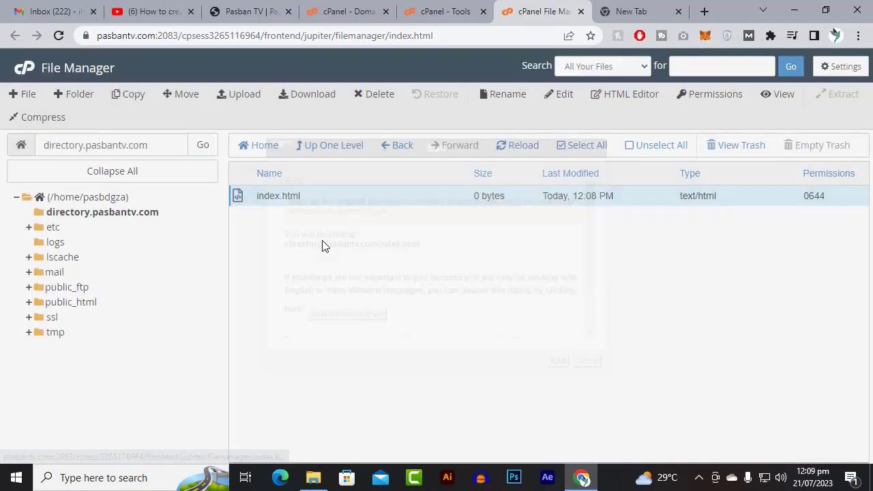
click(559, 361)
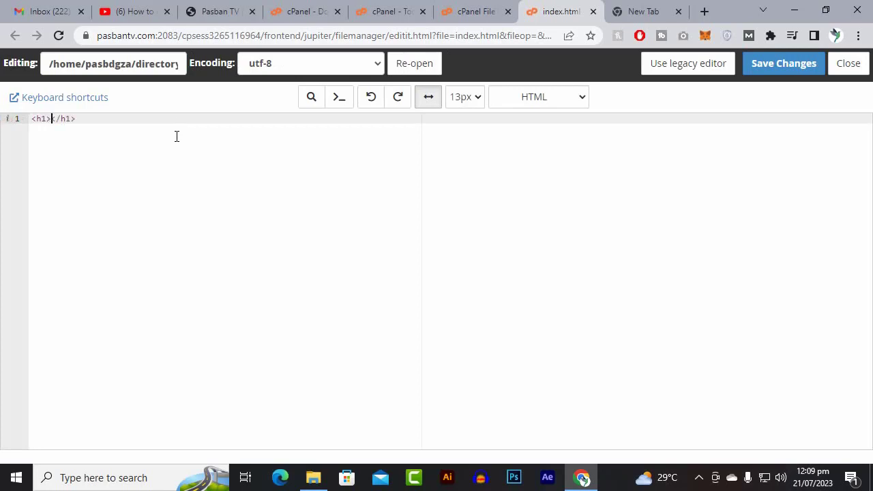
text(hello)
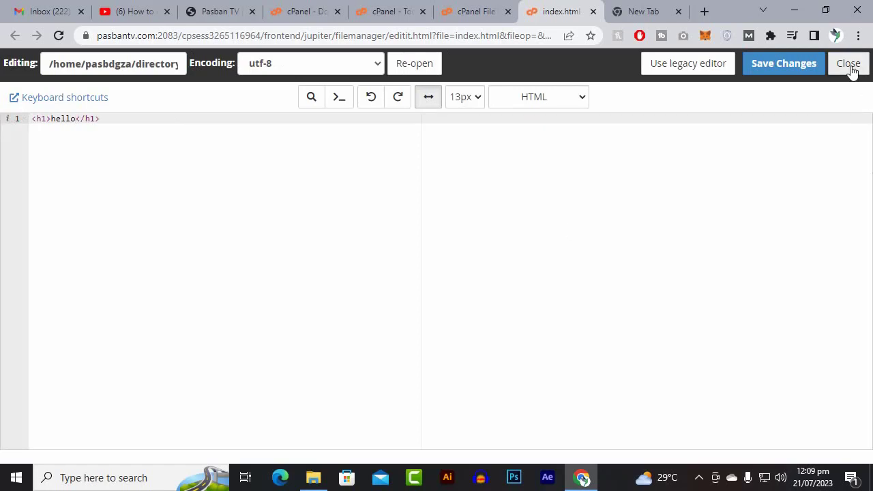
click(784, 66)
Load directory.pasbantv.com in the empty browser tab to check the test page.
click(678, 6)
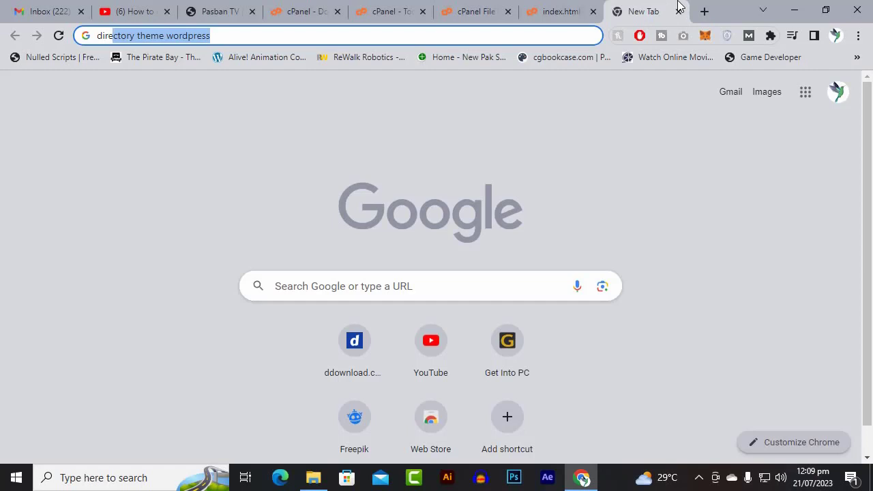
key(ctrl+a)
text(e)
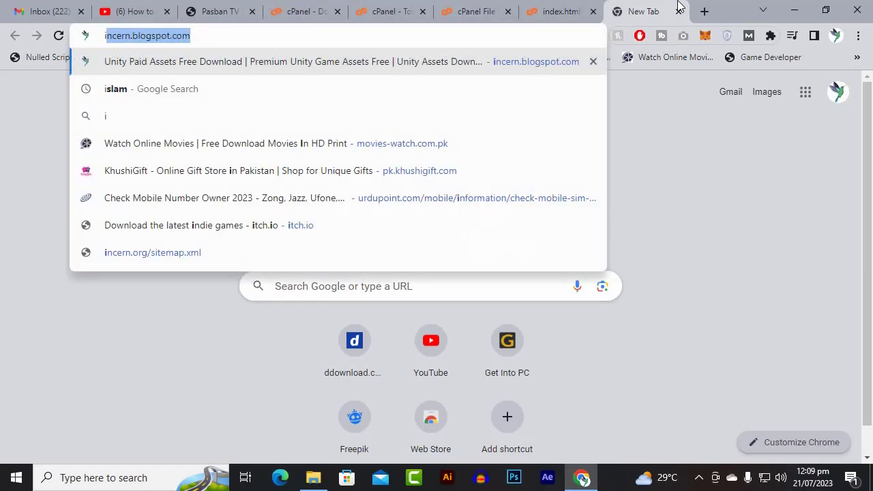
key(BackSpace)
key(BackSpace)
text(direc)
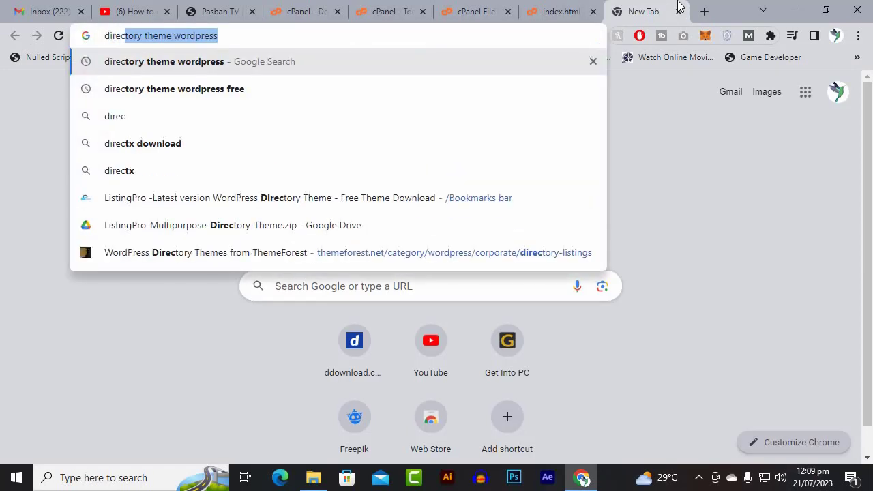
text(tory.)
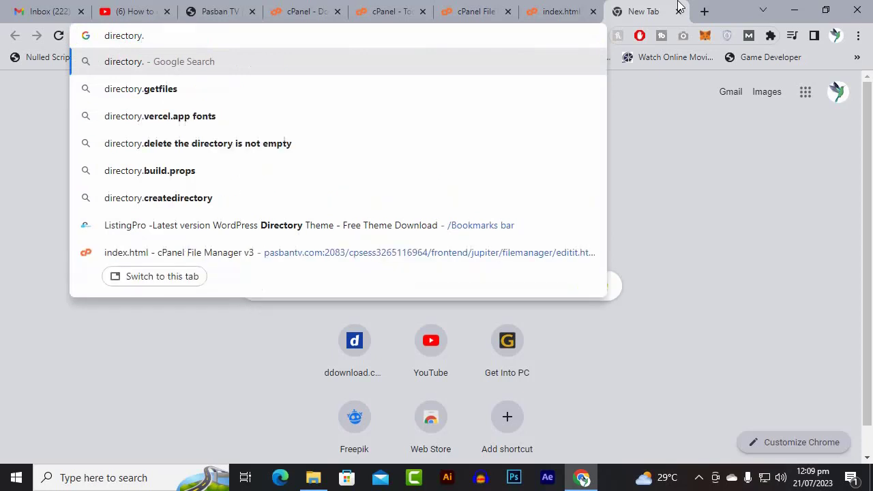
text(pas)
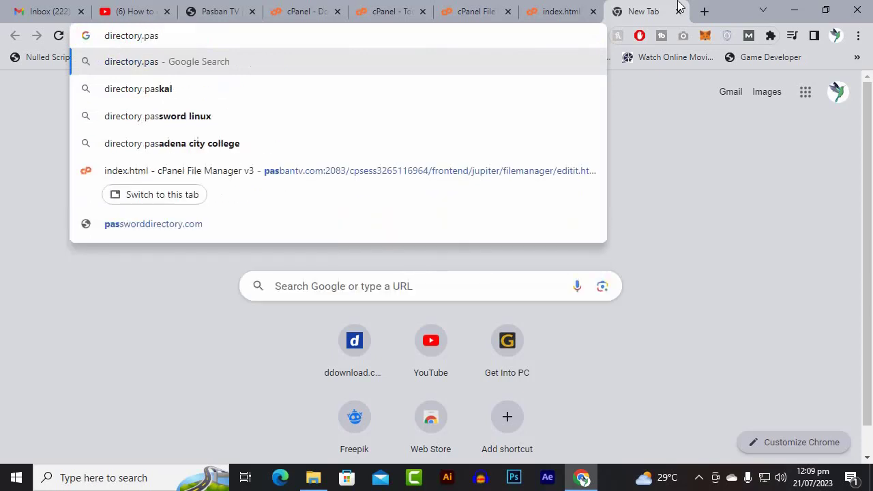
text(bantv.com)
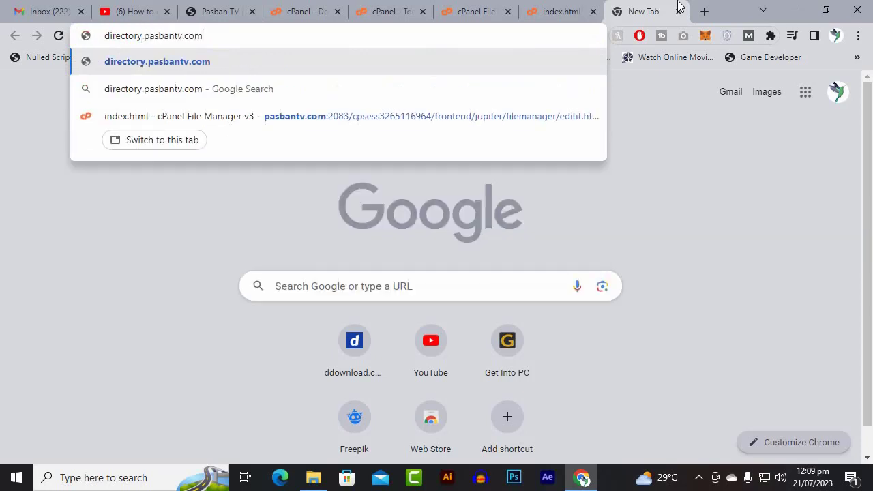
key(Return)
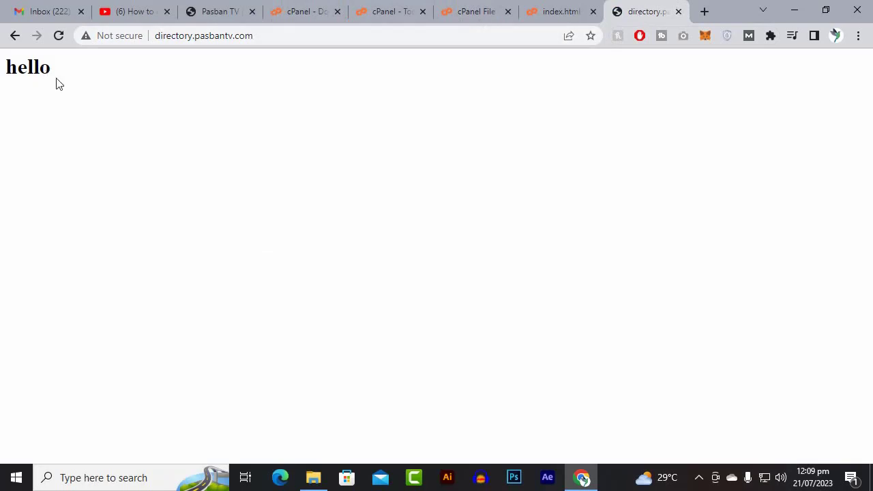
Copy the subdomain's web address and return to the cPanel Domains list.
click(277, 36)
right_click(277, 38)
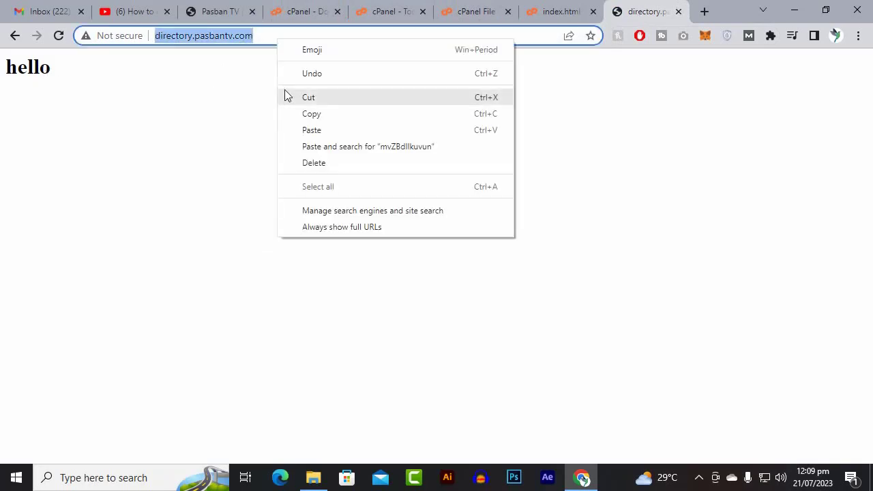
click(311, 115)
click(556, 11)
click(477, 11)
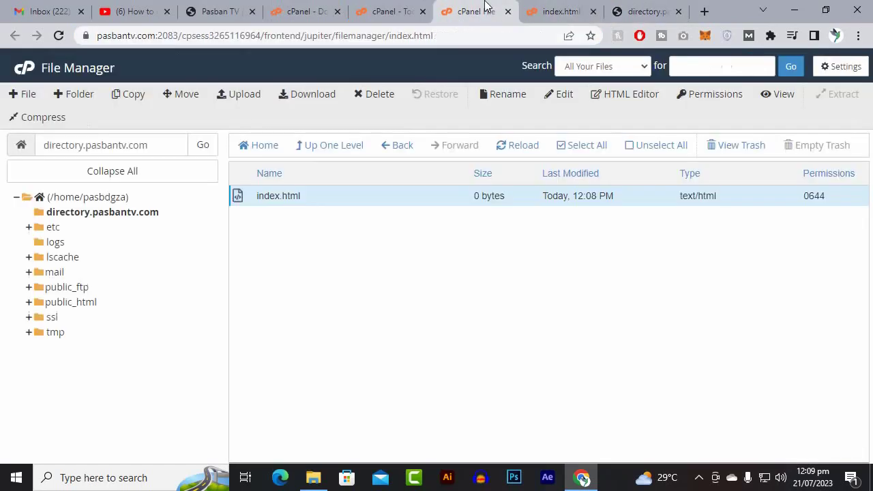
click(381, 7)
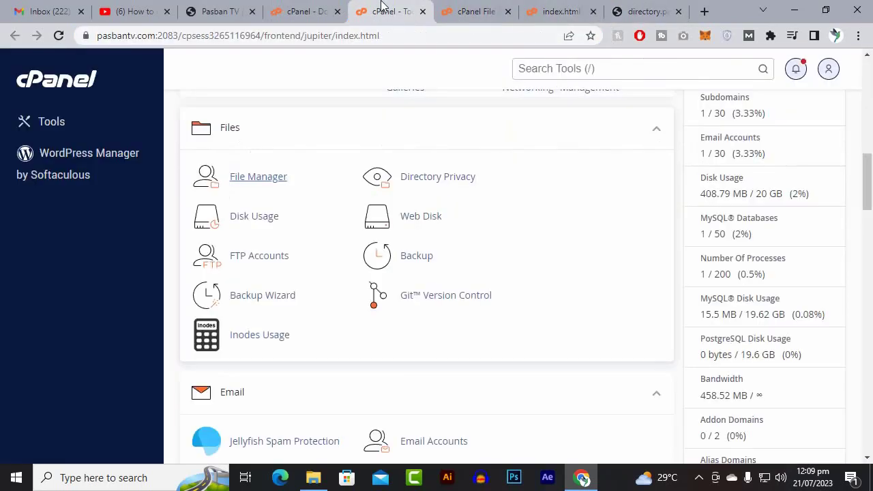
click(304, 10)
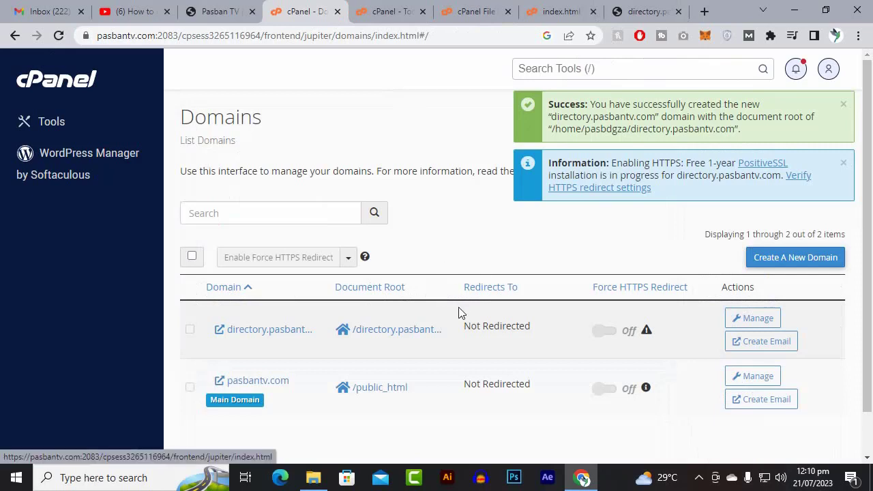
Check the Force HTTPS Redirect bulk options on the Domains list and tick the select-all box.
scroll(459, 312, down, 1)
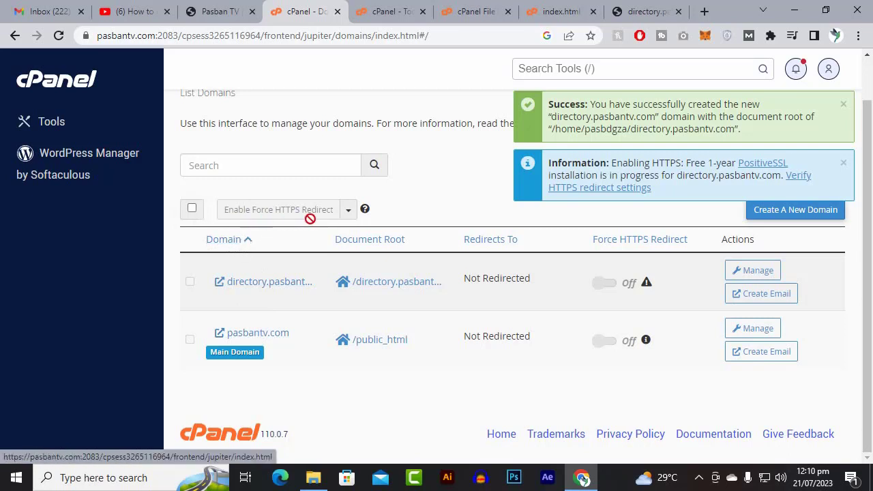
click(348, 211)
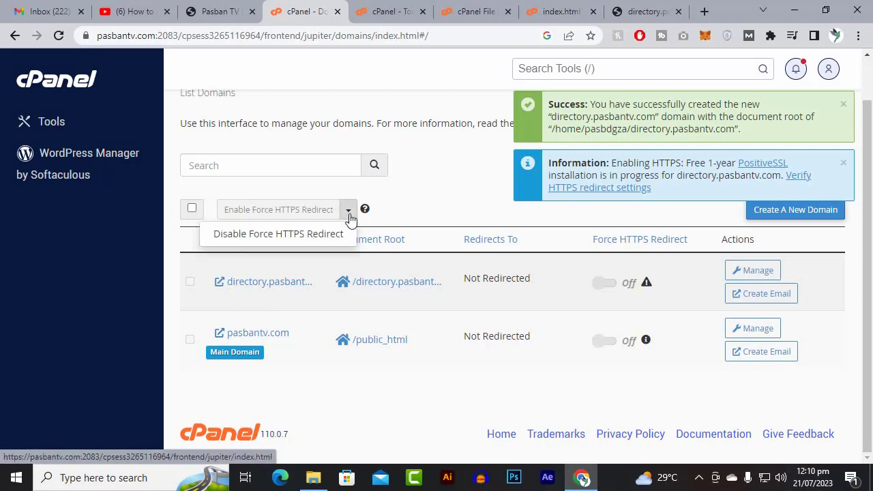
click(350, 213)
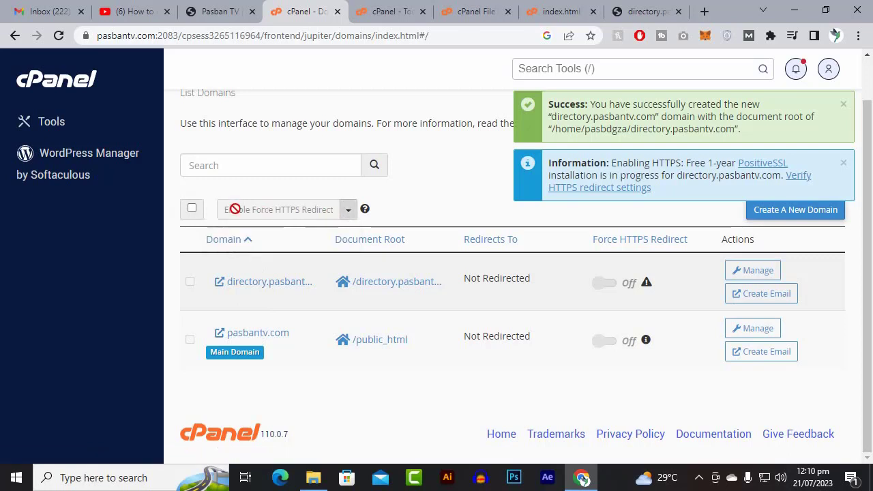
click(191, 209)
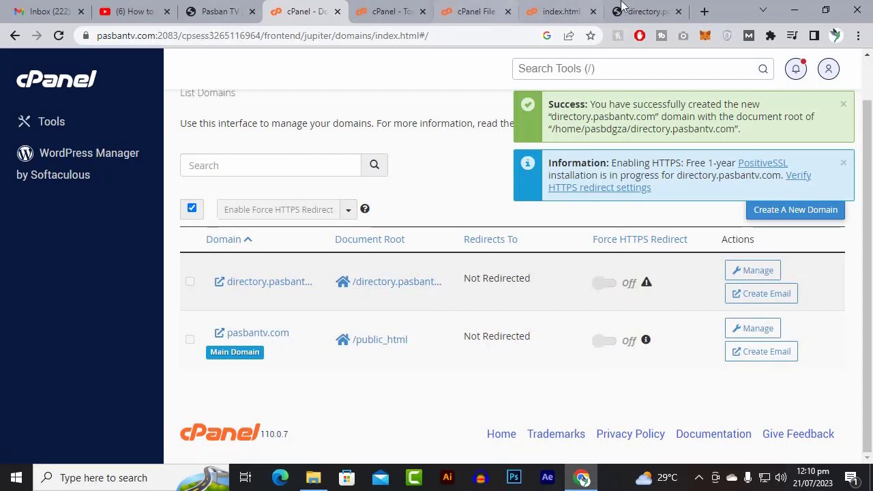
Reload the directory.pasbantv.com page and copy its address again.
key(ctrl+9)
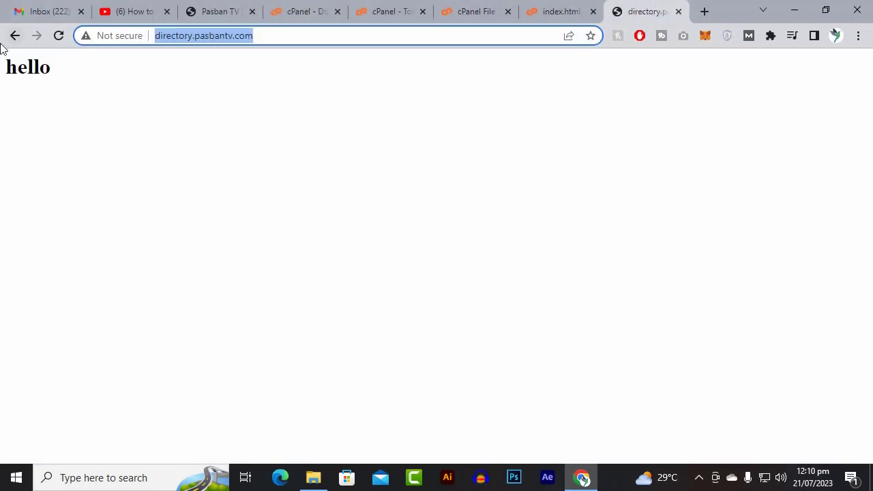
click(65, 34)
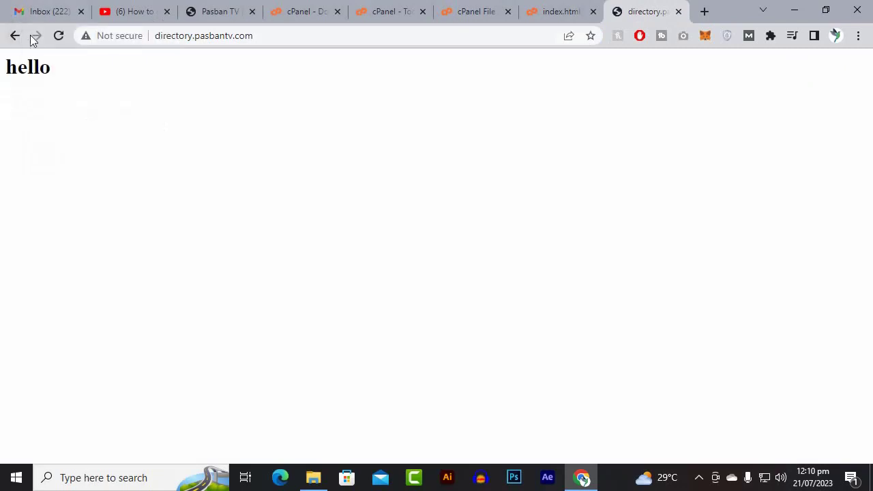
right_click(219, 43)
click(258, 116)
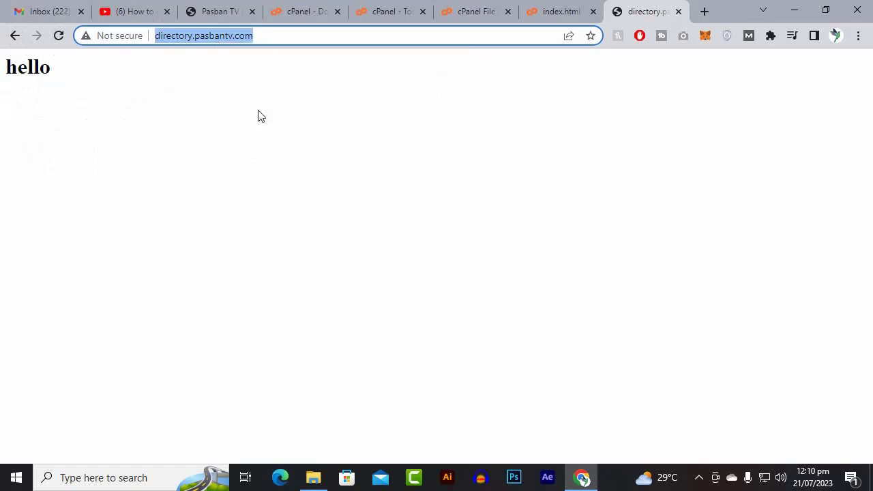
Check the copied address in an incognito window, close that window and return to the index.html editor.
key(ctrl+shift+n)
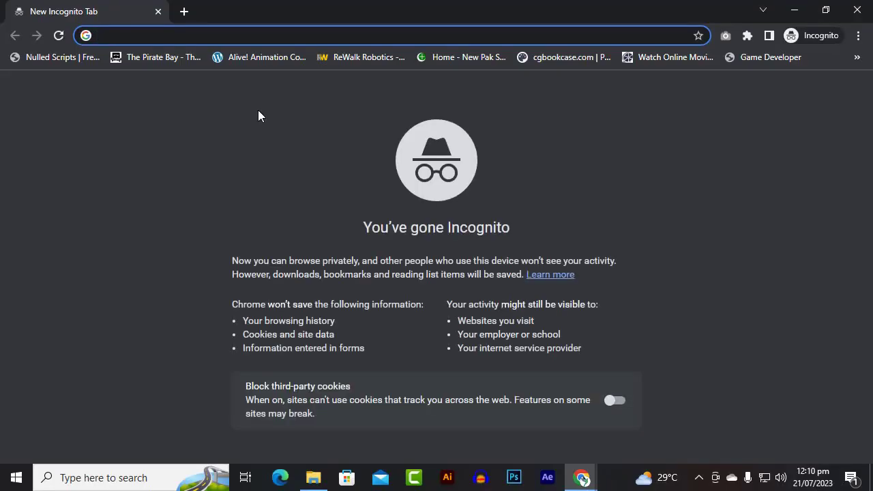
key(ctrl+v)
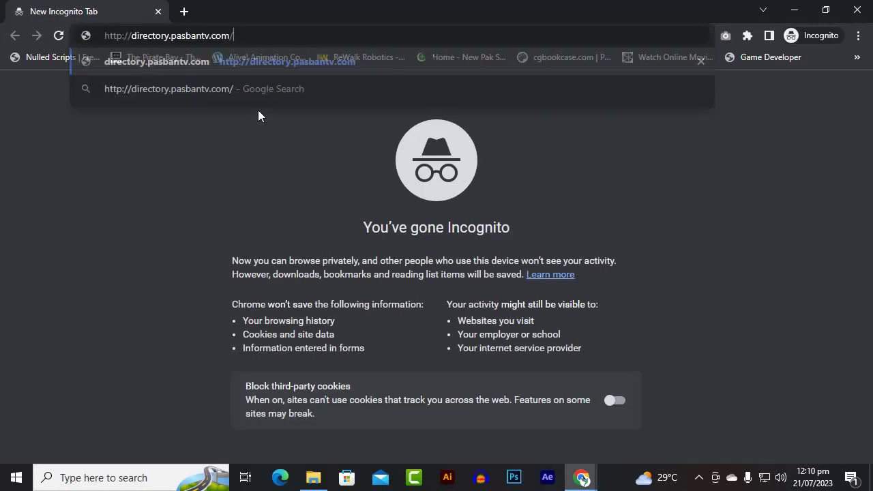
key(Return)
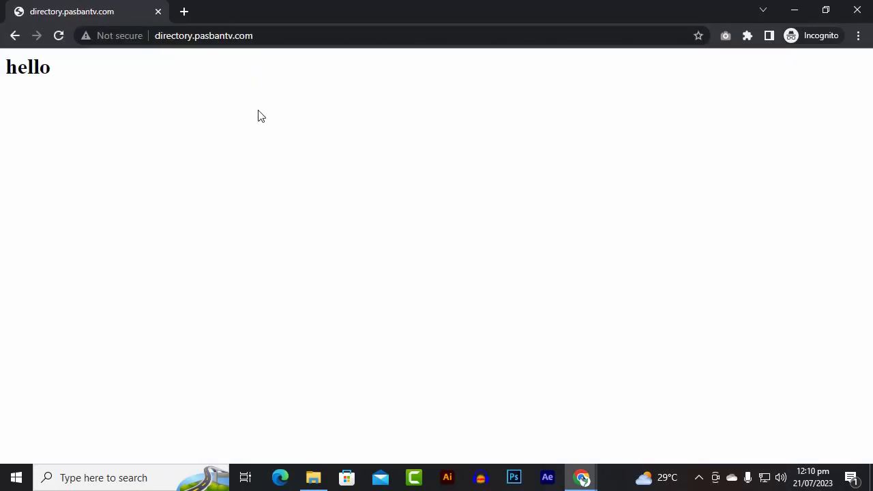
click(276, 41)
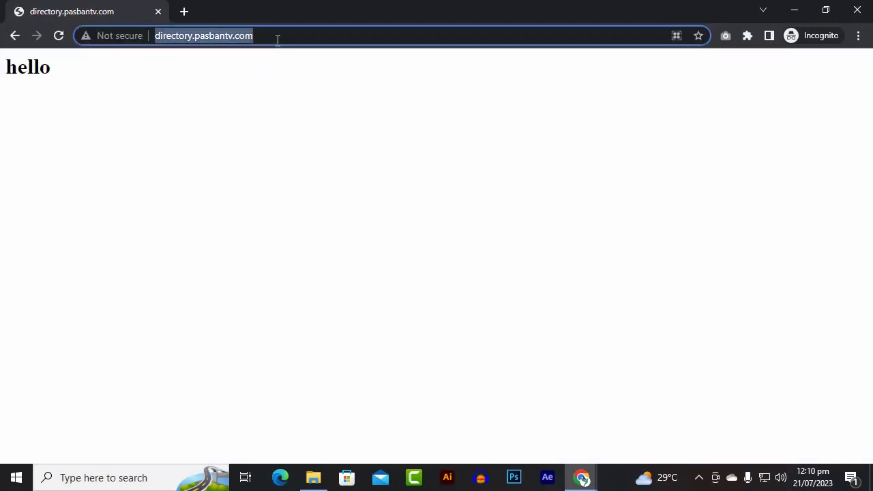
click(276, 40)
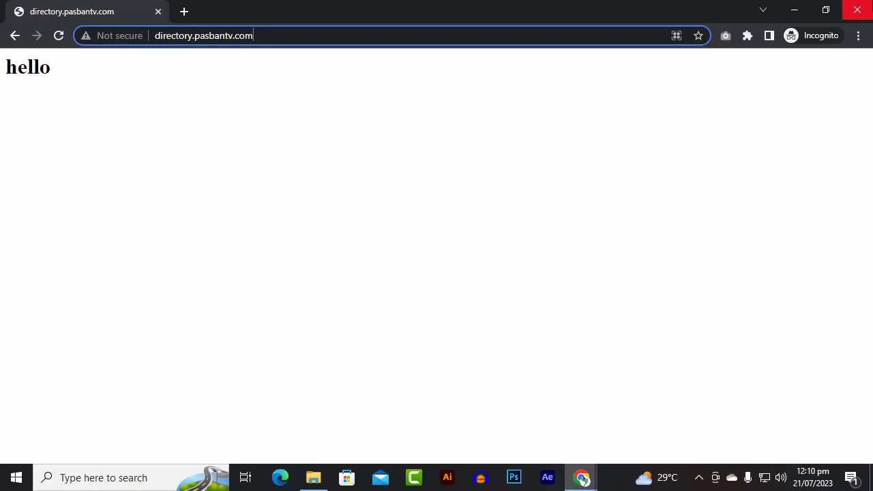
click(857, 10)
click(581, 13)
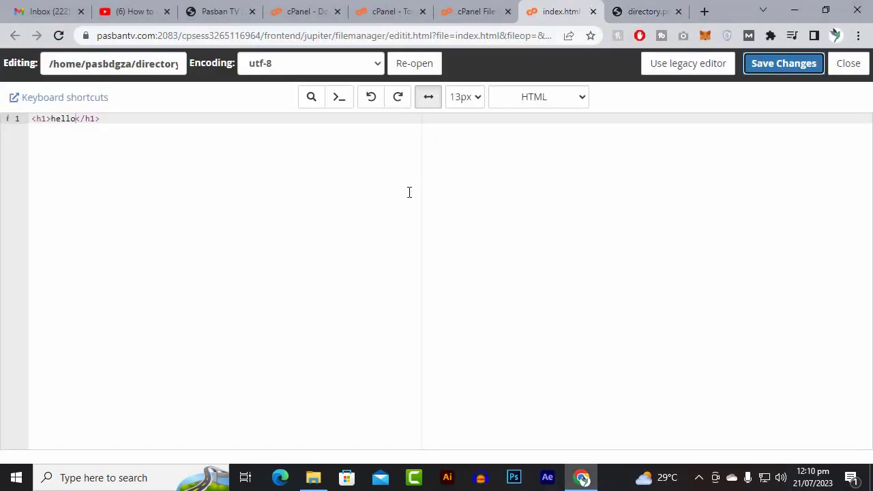